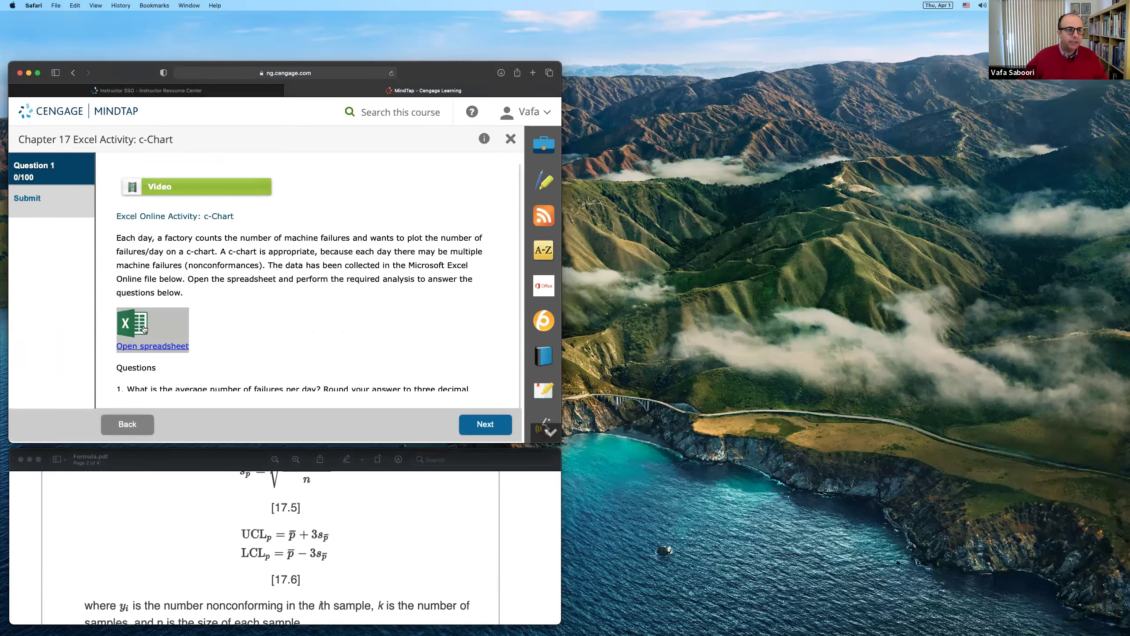
# Open the c-Chart activity's spreadsheet and place it in its own browser window beside the activity page.
pyautogui.click(165, 187)
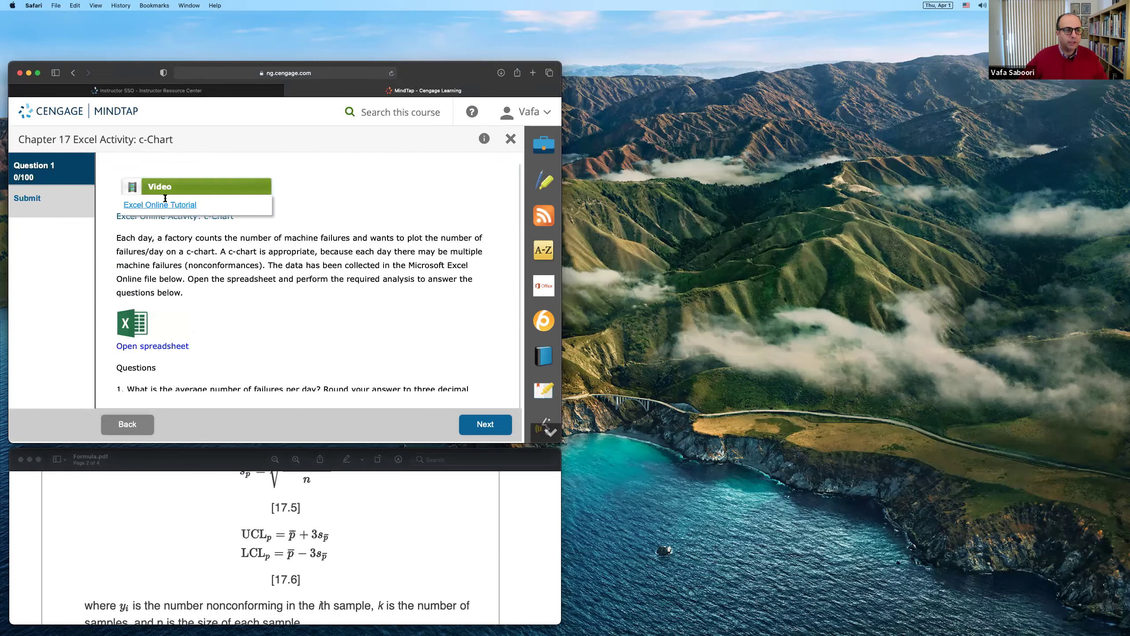
pyautogui.click(149, 330)
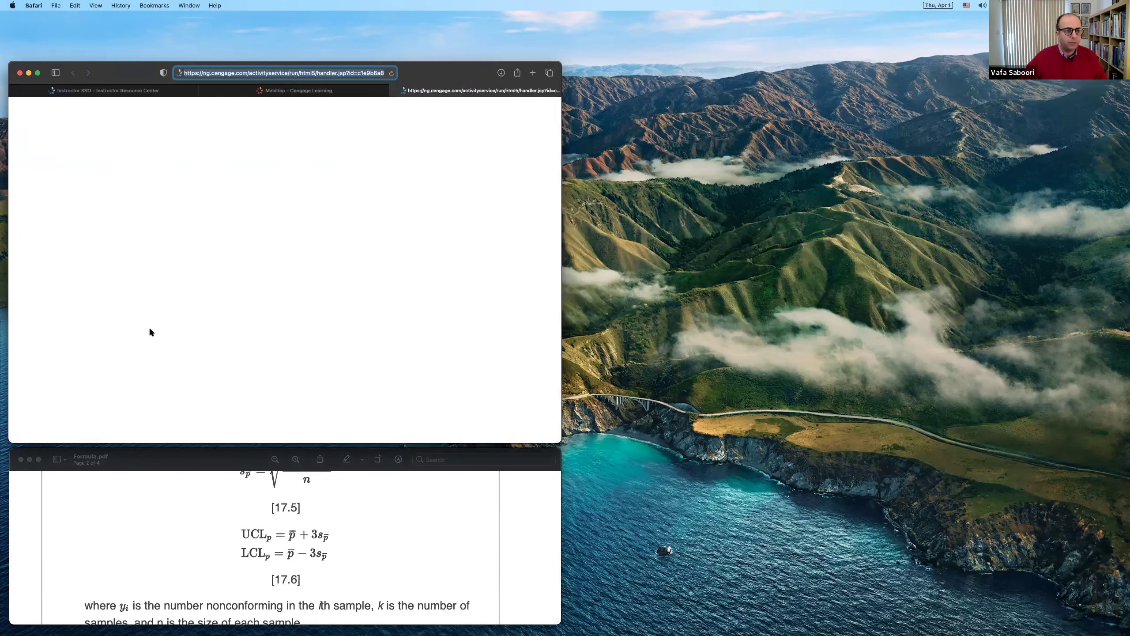
pyautogui.moveTo(404, 92); pyautogui.dragTo(683, 82)
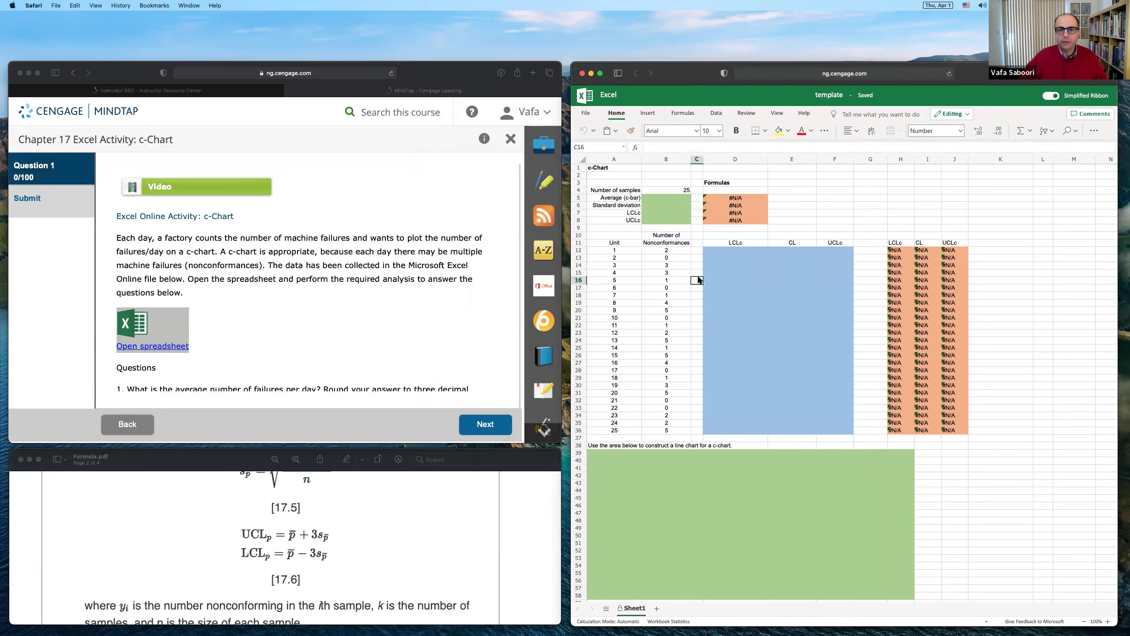
pyautogui.click(696, 280)
pyautogui.scroll(3, 697, 280)
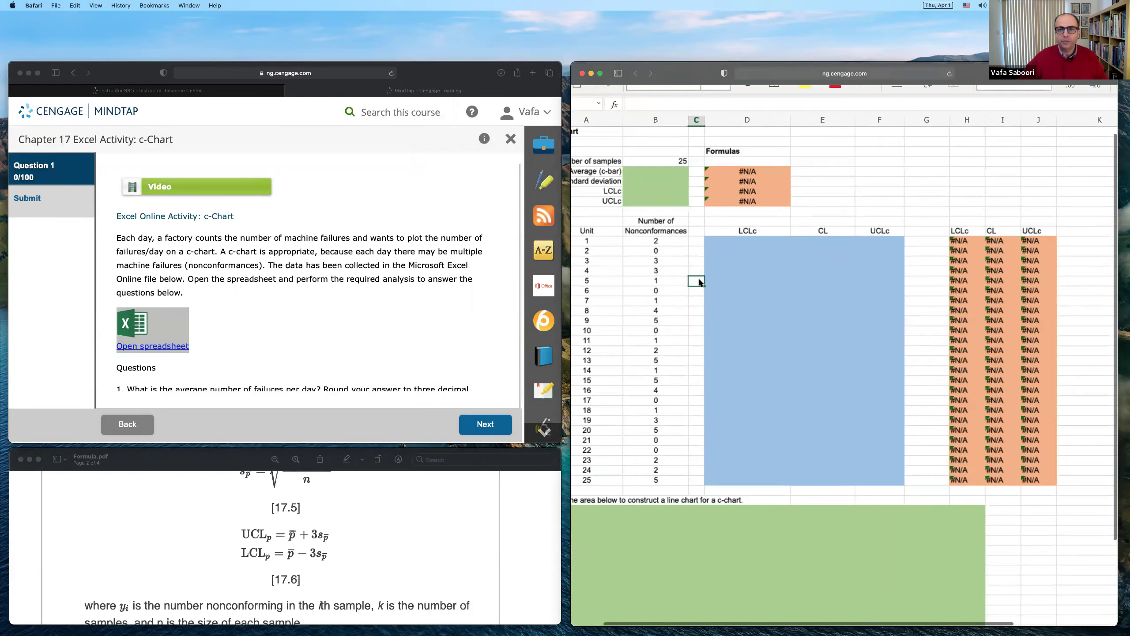
pyautogui.scroll(-3, 697, 280)
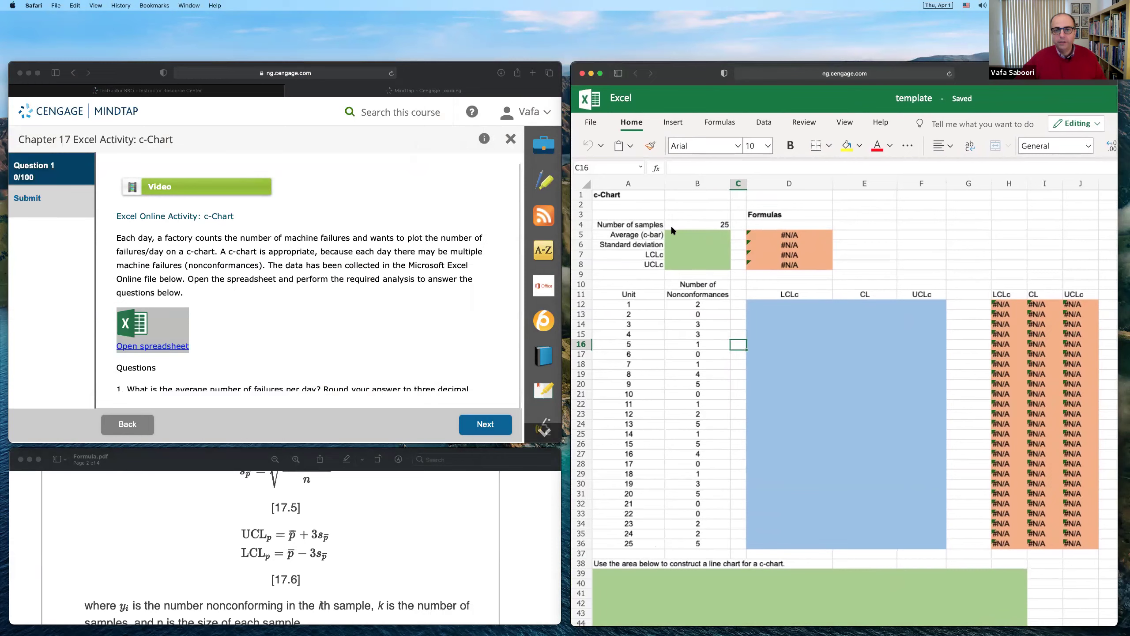
# Calculate the average (c-bar) in B5 with the AVERAGE function over the nonconformance counts in B12:B36.
pyautogui.click(683, 233)
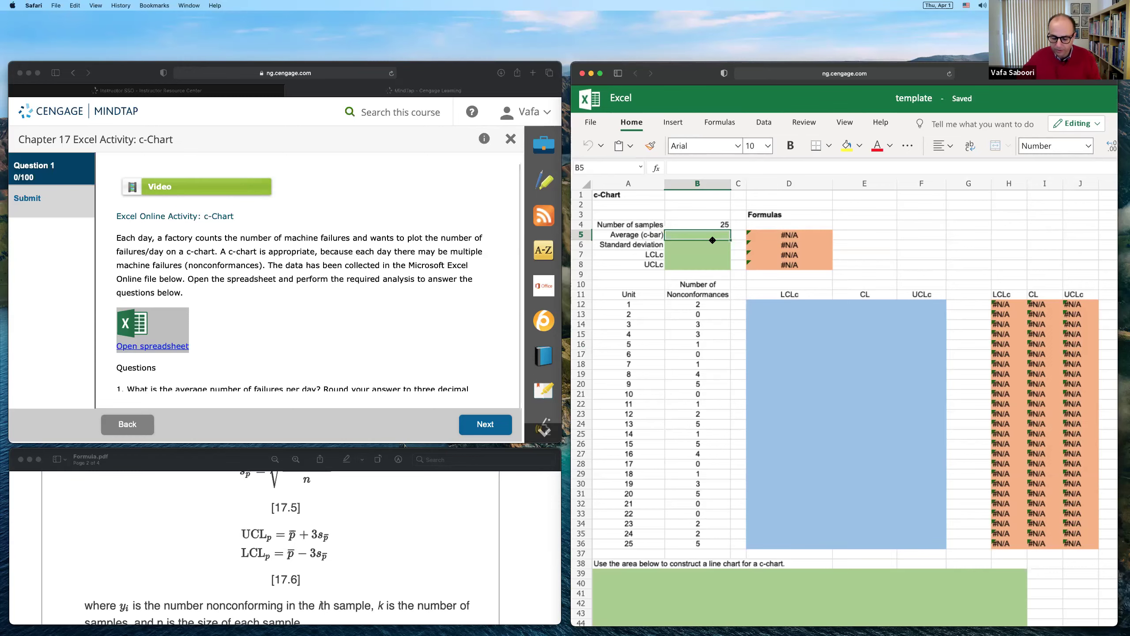
pyautogui.write('=avera')
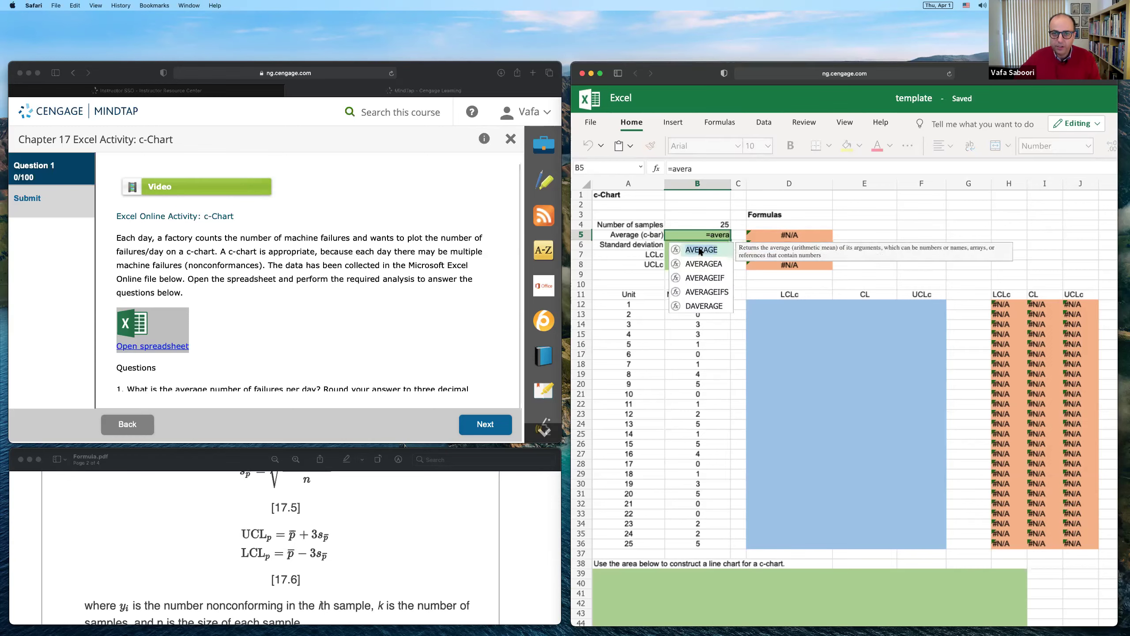
pyautogui.doubleClick(699, 250)
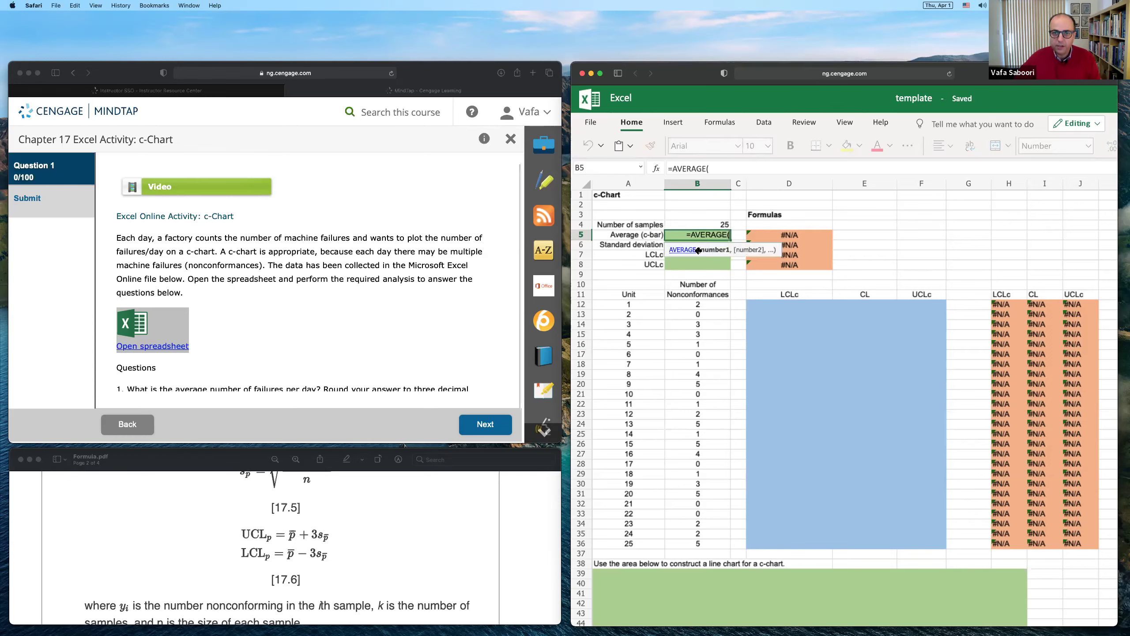
pyautogui.moveTo(691, 304); pyautogui.dragTo(693, 544)
pyautogui.press('Return')
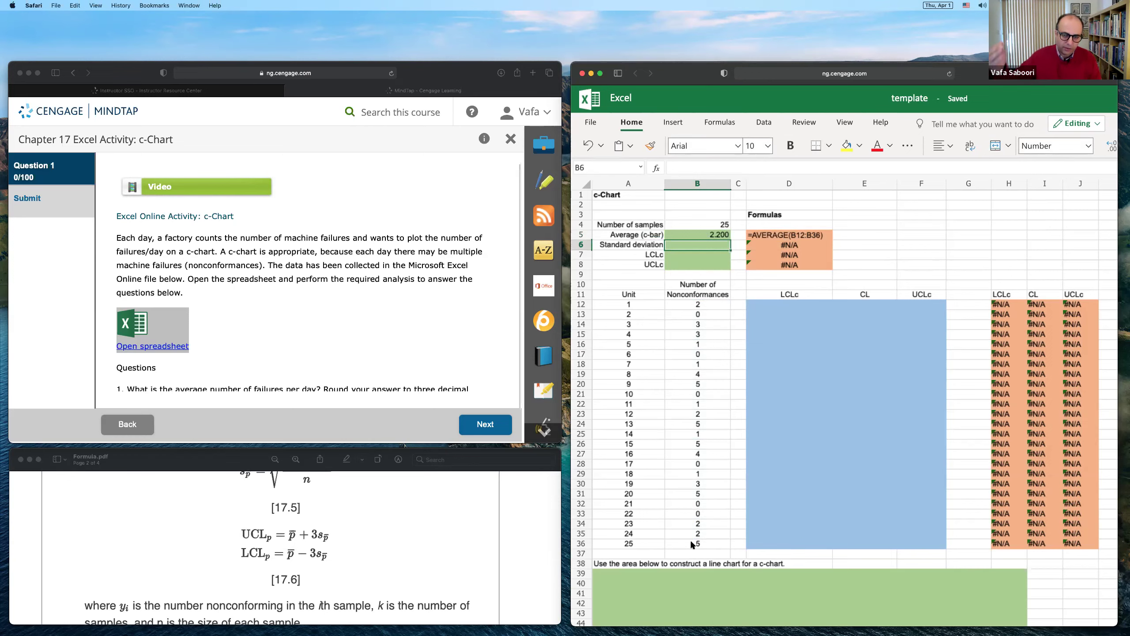
# Calculate the standard deviation in B6 as the square root of c-bar with =SQRT(B5).
pyautogui.write('=s')
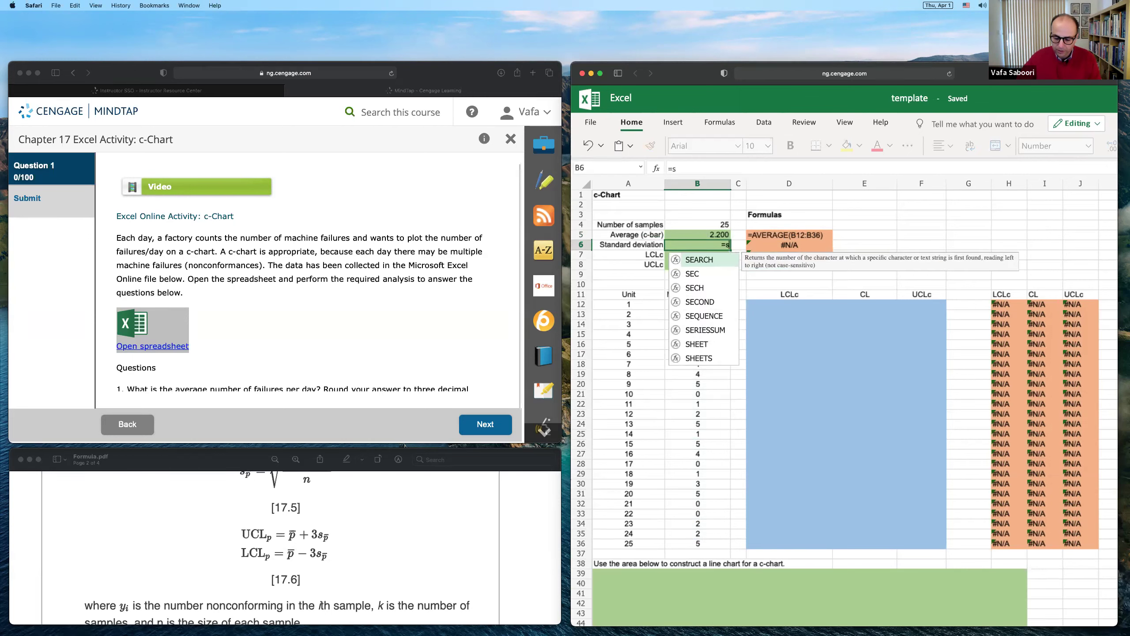
pyautogui.write('qrt(')
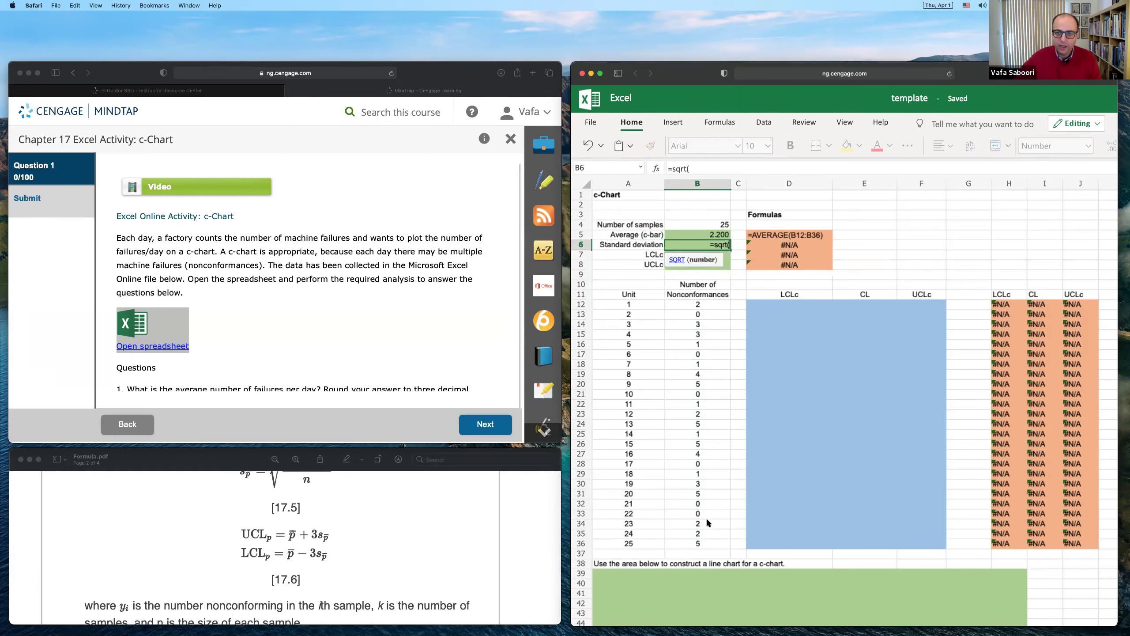
pyautogui.click(708, 234)
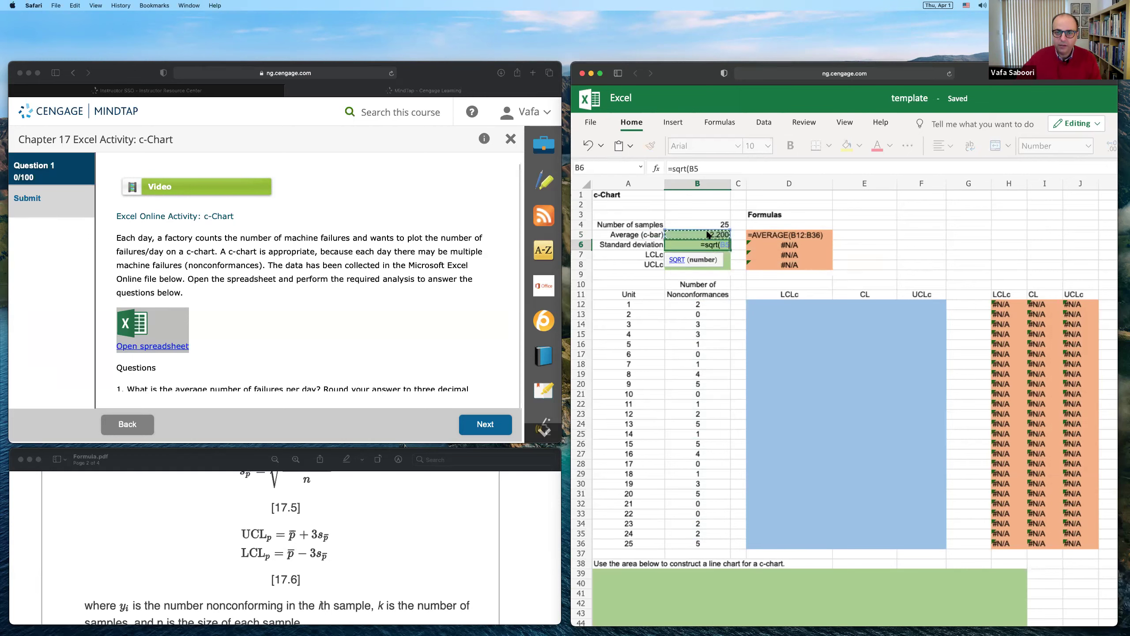
pyautogui.write(')')
pyautogui.press('Return')
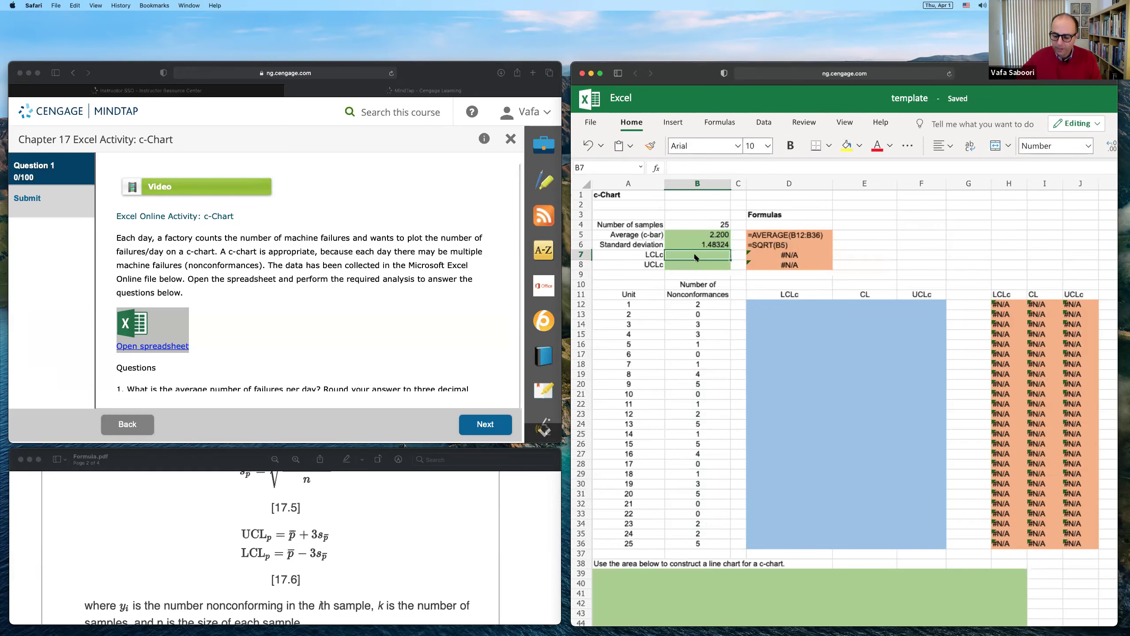
# Enter the lower control limit formula =B5-3*B6 in the LCLc cell B7.
pyautogui.write('=')
pyautogui.click(711, 236)
pyautogui.write('-3')
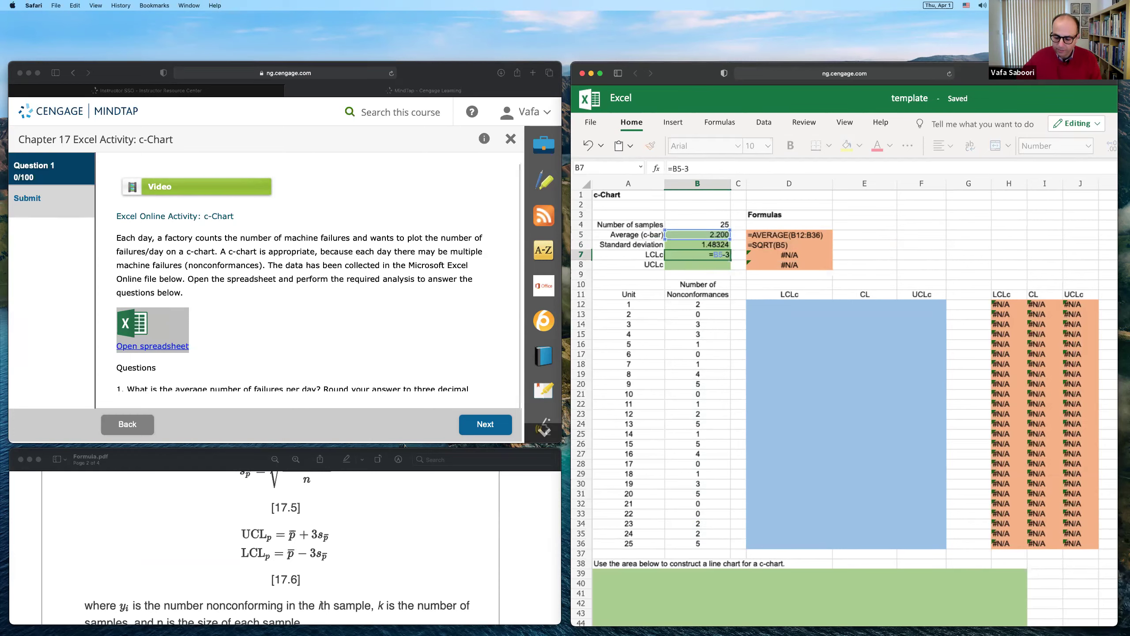
pyautogui.write('*')
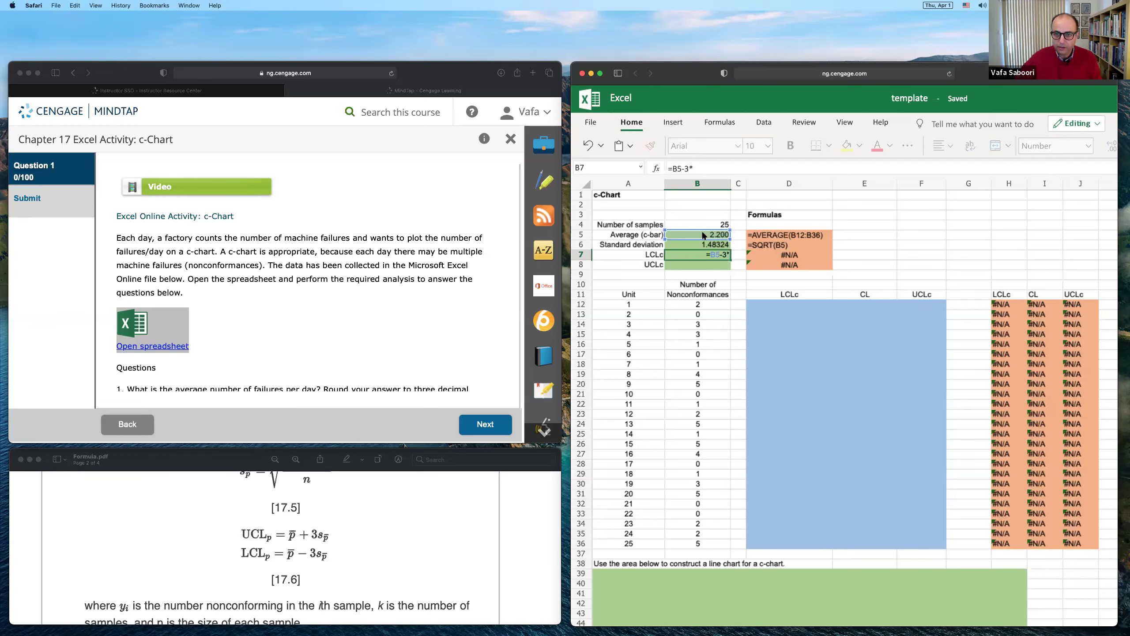
pyautogui.click(699, 245)
pyautogui.press('Return')
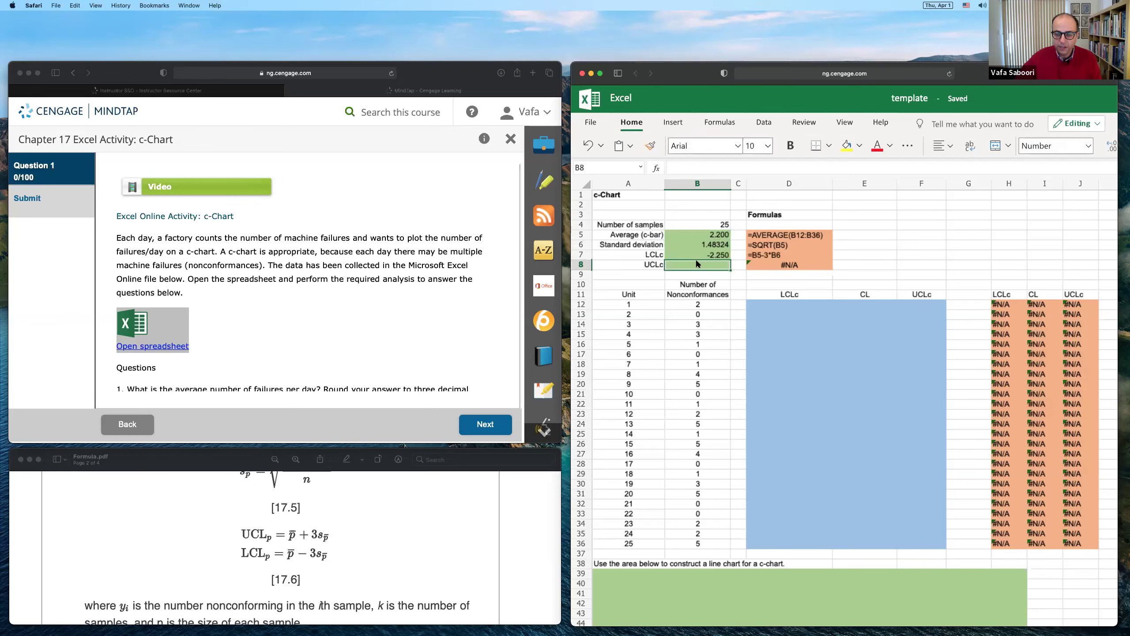
# Enter the upper control limit formula =B5+3*B6 in the UCLc cell B8.
pyautogui.write('=')
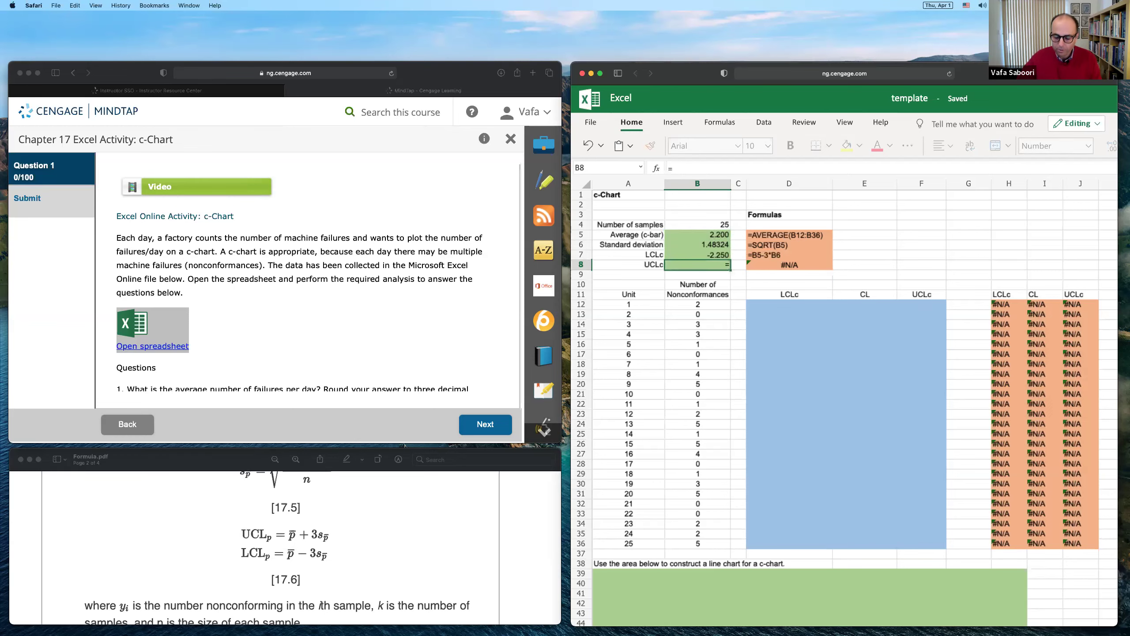
pyautogui.click(696, 234)
pyautogui.write('+3*')
pyautogui.click(696, 243)
pyautogui.press('Return')
# Edit the LCLc formula in B7 to =MAX(0,B5-3*B6) so the lower limit cannot be negative.
pyautogui.click(703, 259)
pyautogui.doubleClick(703, 257)
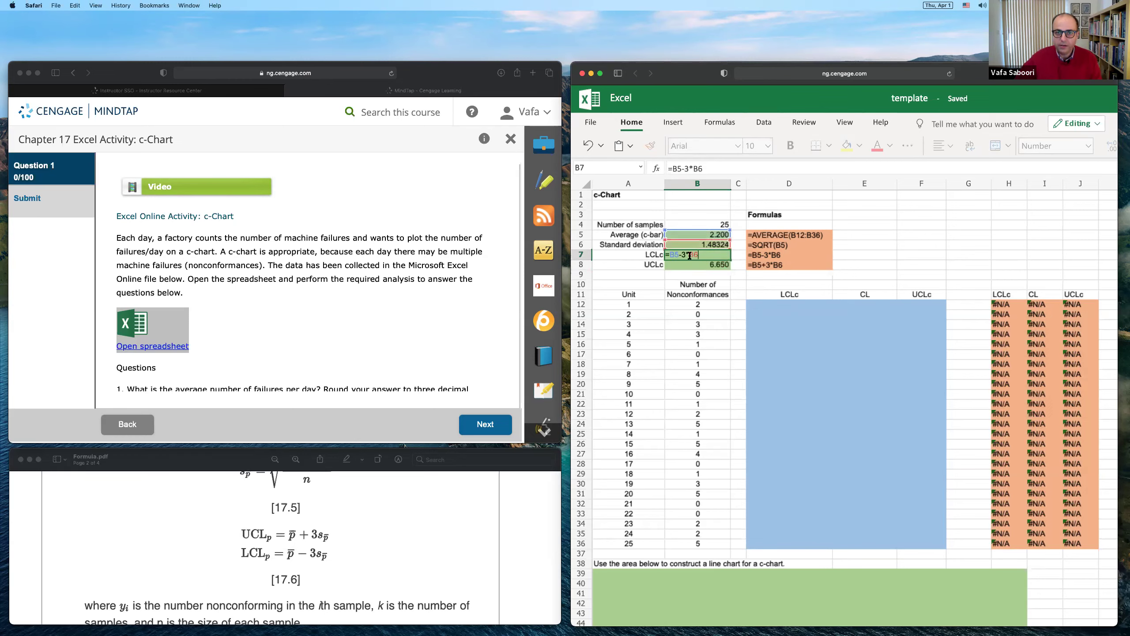
pyautogui.click(670, 255)
pyautogui.write('max(0')
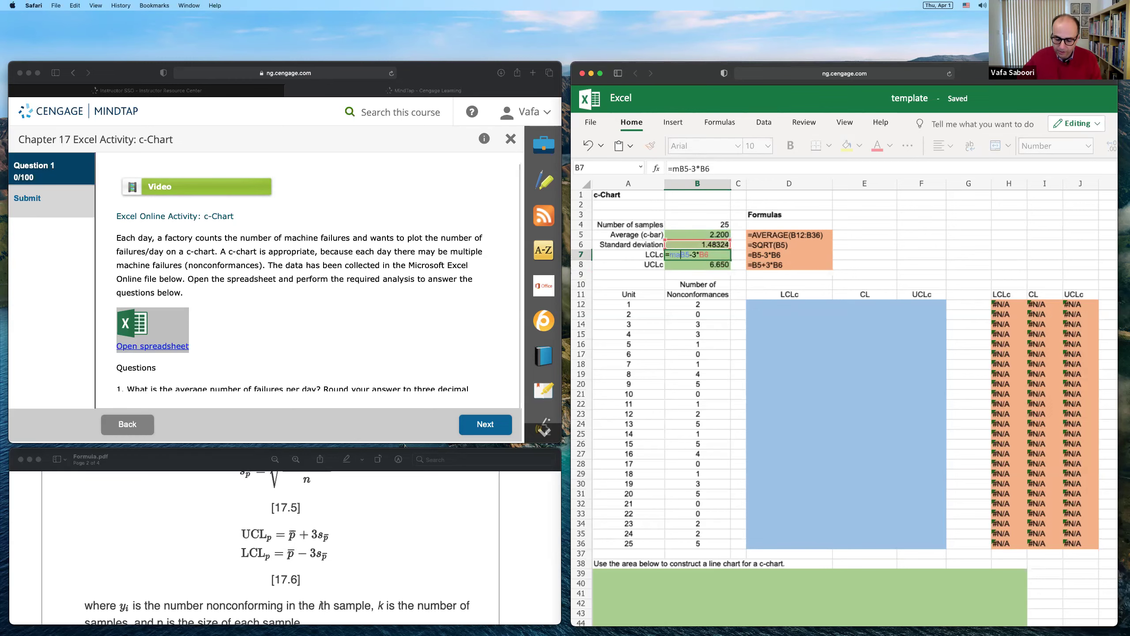
pyautogui.write(',B5-3*B6')
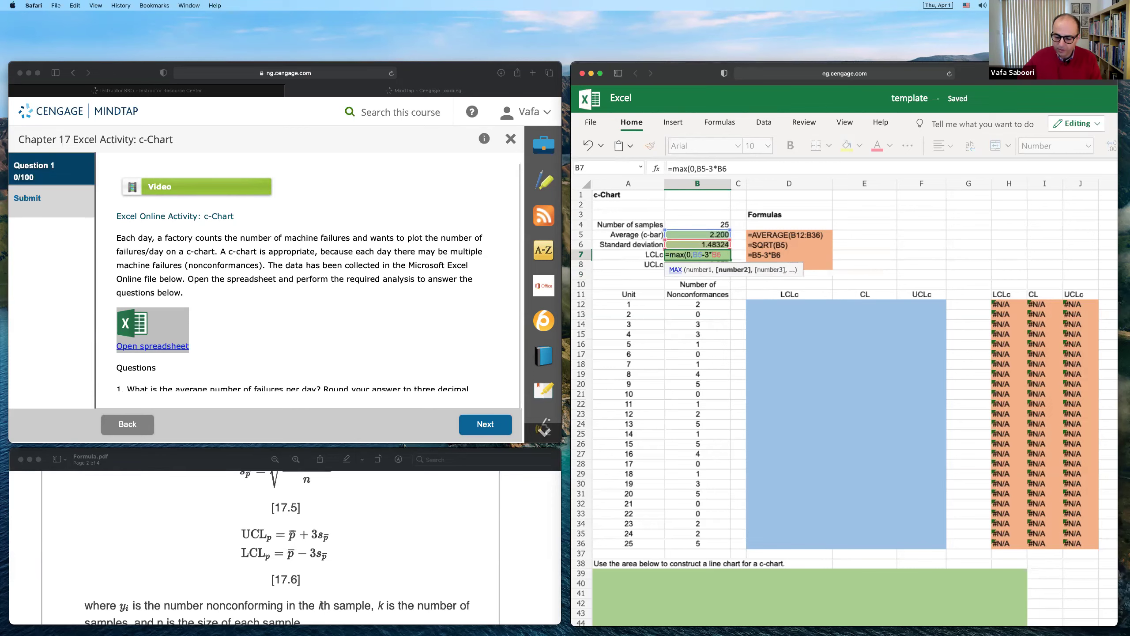
pyautogui.write(')')
pyautogui.press('Return')
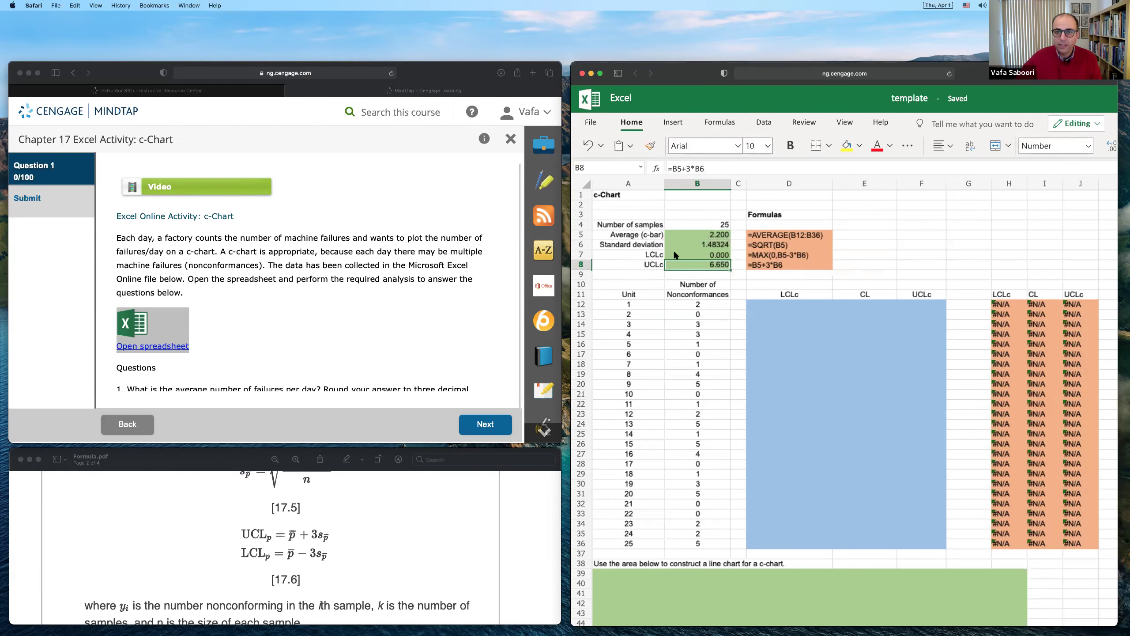
pyautogui.click(716, 254)
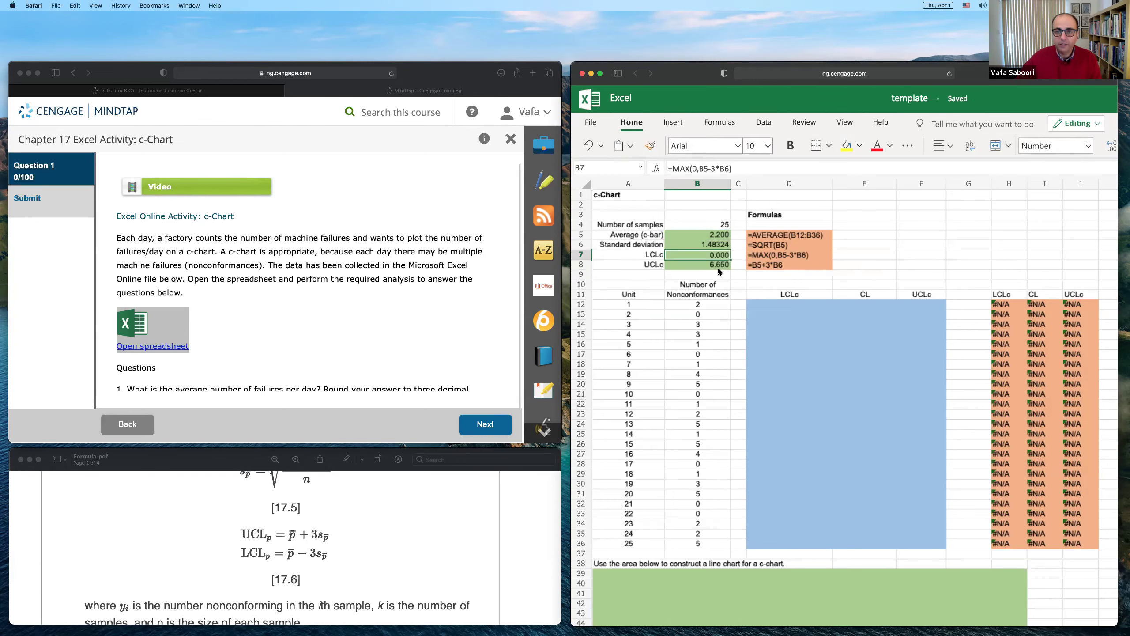
# Enter an absolute reference to the lower control limit, =$B$7, in the LCLc column's first cell, D12.
pyautogui.click(780, 306)
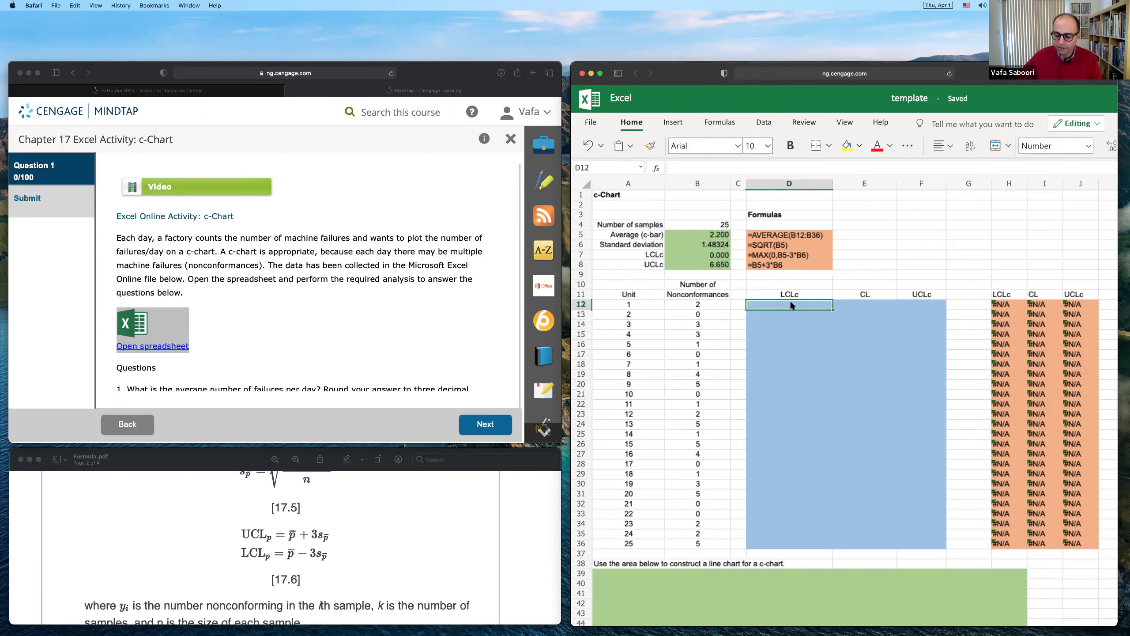
pyautogui.write('=')
pyautogui.click(696, 251)
pyautogui.press('F4')
pyautogui.press('Return')
# Enter an absolute reference to c-bar, =$B$5, in the CL column's first cell, E12.
pyautogui.click(859, 304)
pyautogui.write('=')
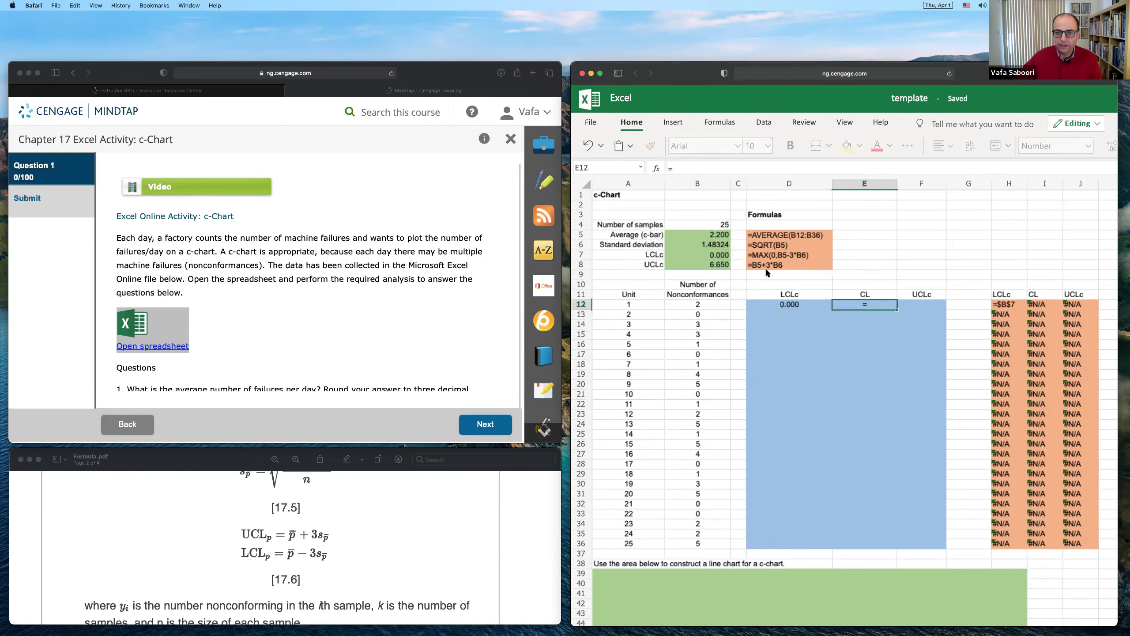
pyautogui.click(705, 237)
pyautogui.press('Return')
# Enter an absolute reference to the upper control limit, =$B$8, in the UCLc column's first cell, F12.
pyautogui.click(919, 306)
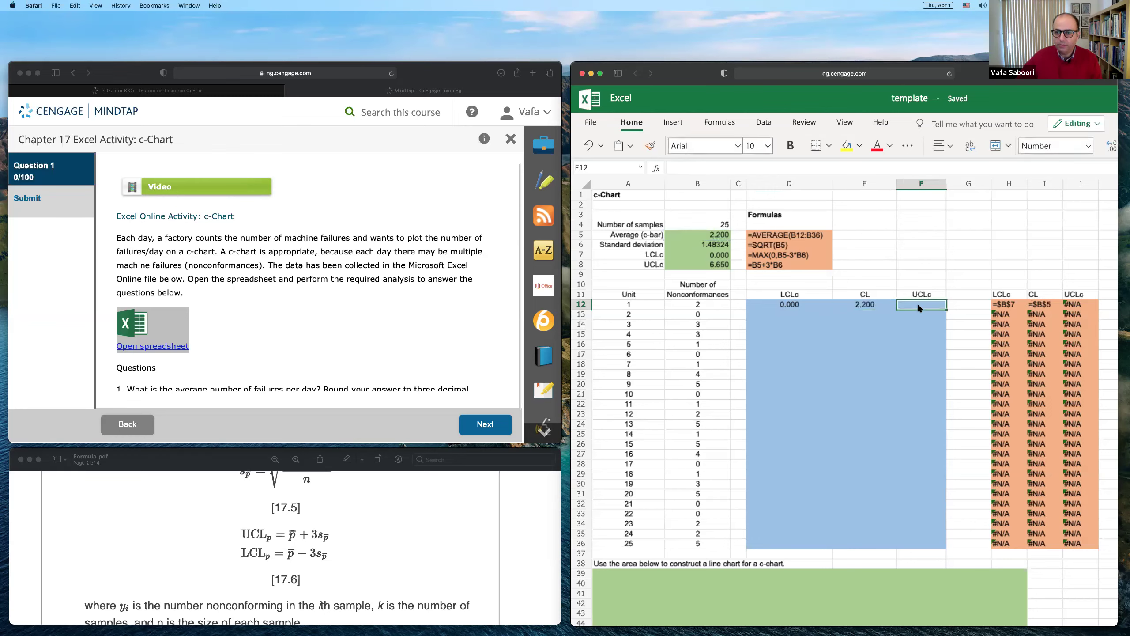
pyautogui.click(705, 264)
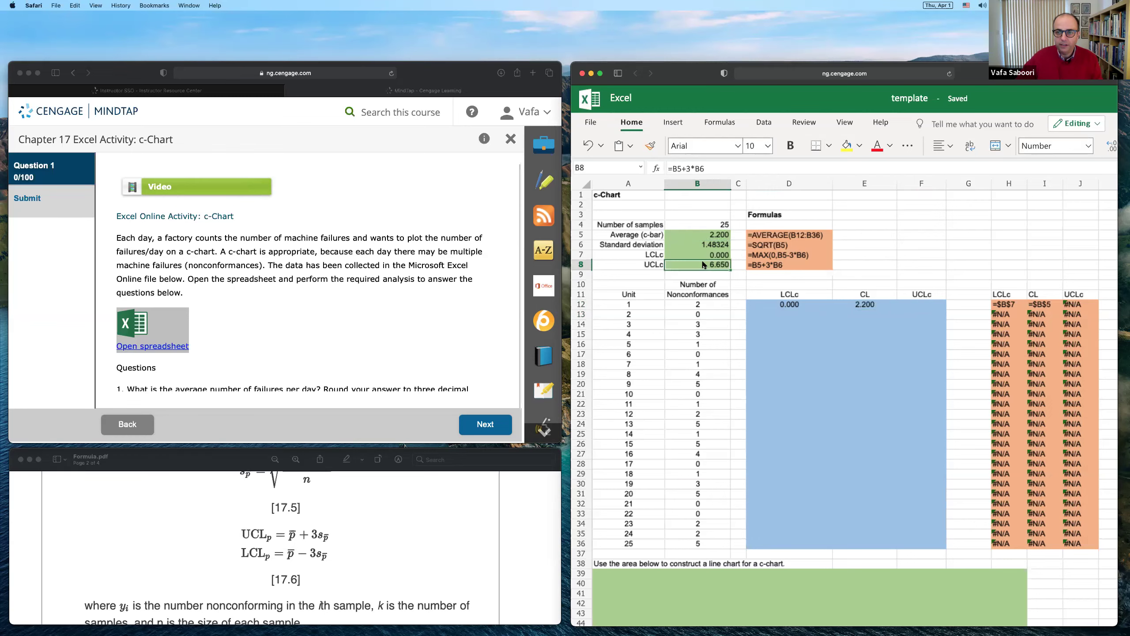
pyautogui.click(911, 303)
pyautogui.write('=')
pyautogui.click(711, 263)
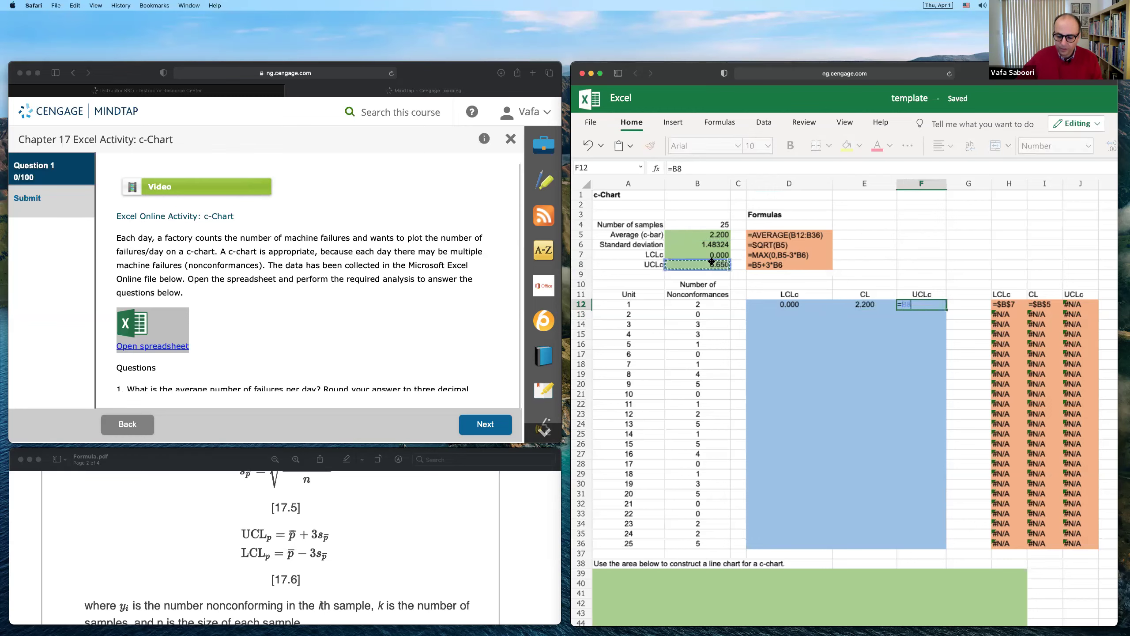
pyautogui.press('F4')
pyautogui.press('Return')
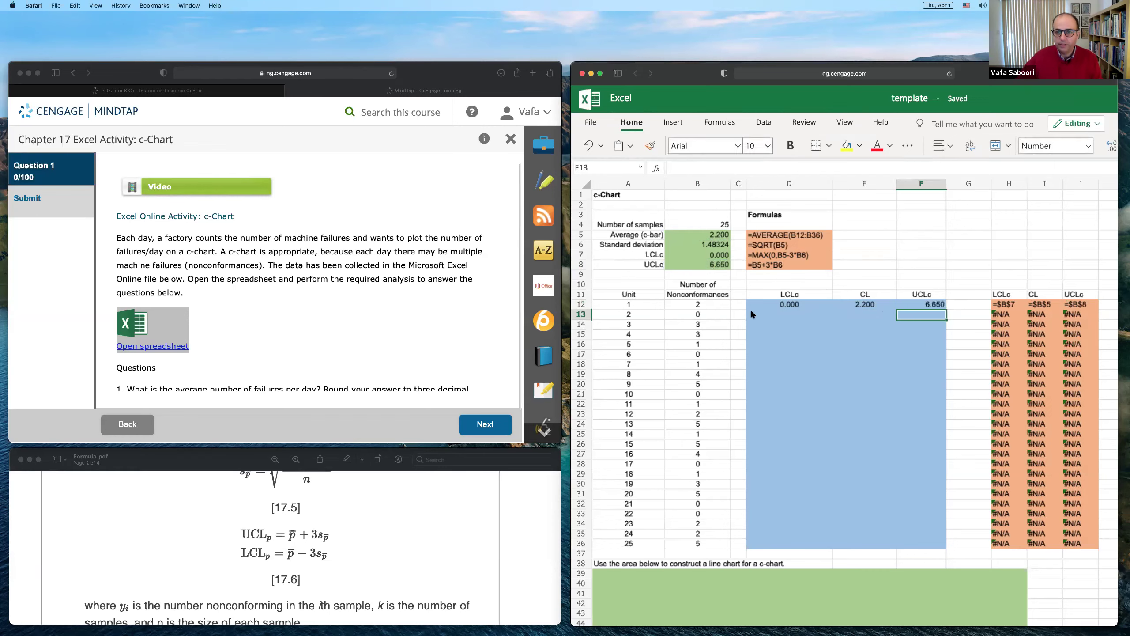
pyautogui.click(790, 307)
pyautogui.moveTo(789, 306); pyautogui.dragTo(890, 376)
pyautogui.click(698, 333)
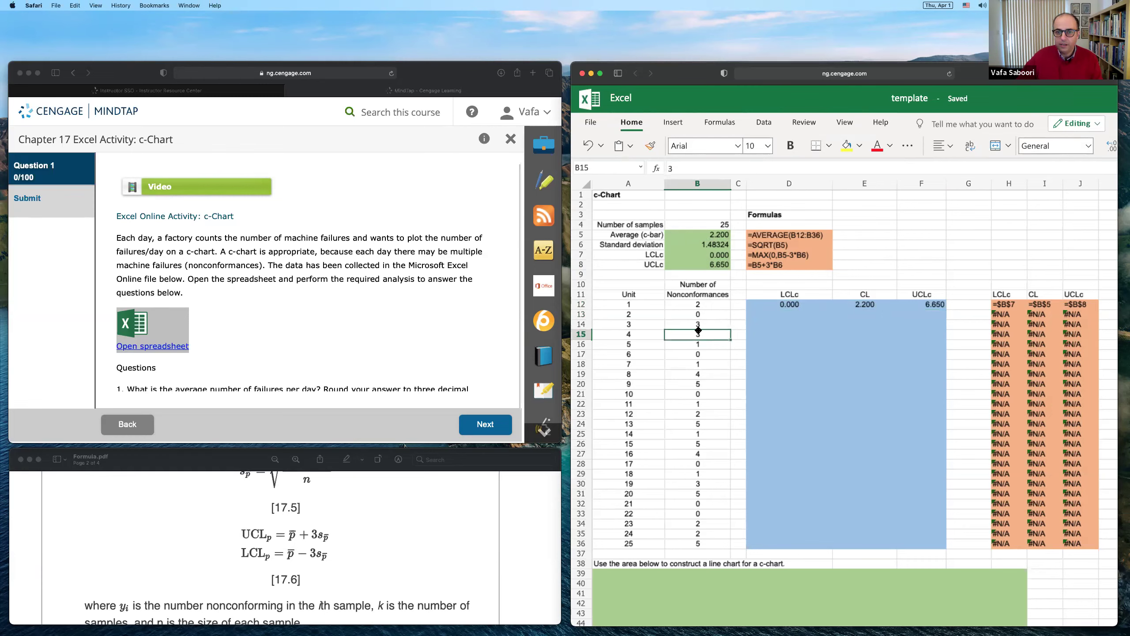
pyautogui.moveTo(704, 306); pyautogui.dragTo(913, 545)
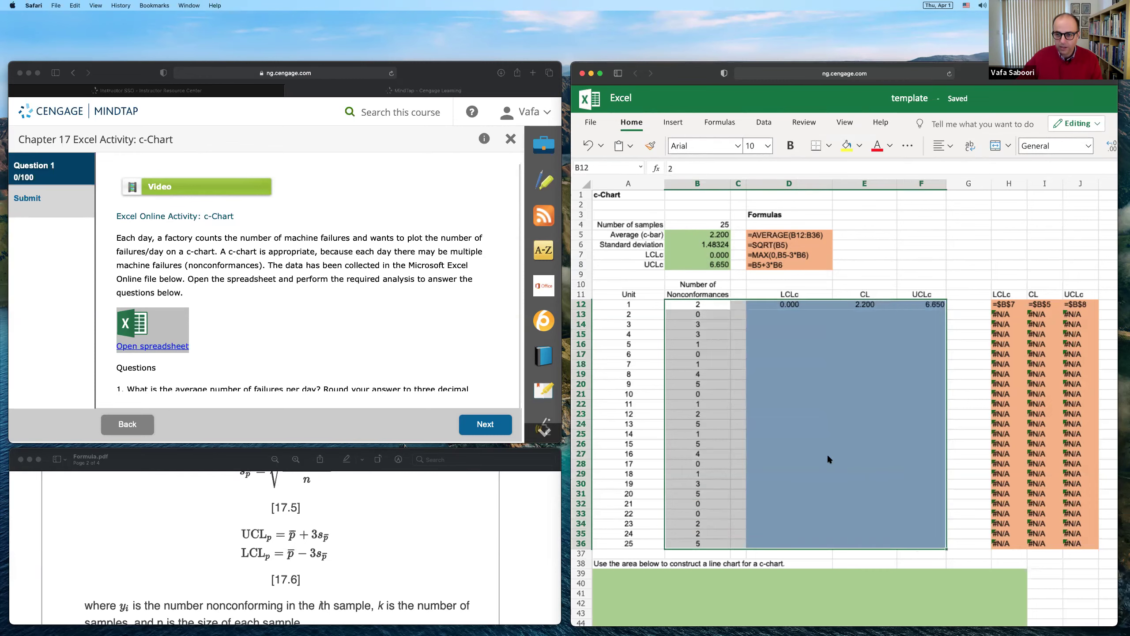
pyautogui.click(818, 423)
# Fill the LCLc, CL and UCLc formulas from D12:F12 down through row 36.
pyautogui.moveTo(803, 303); pyautogui.dragTo(913, 540)
pyautogui.click(815, 427)
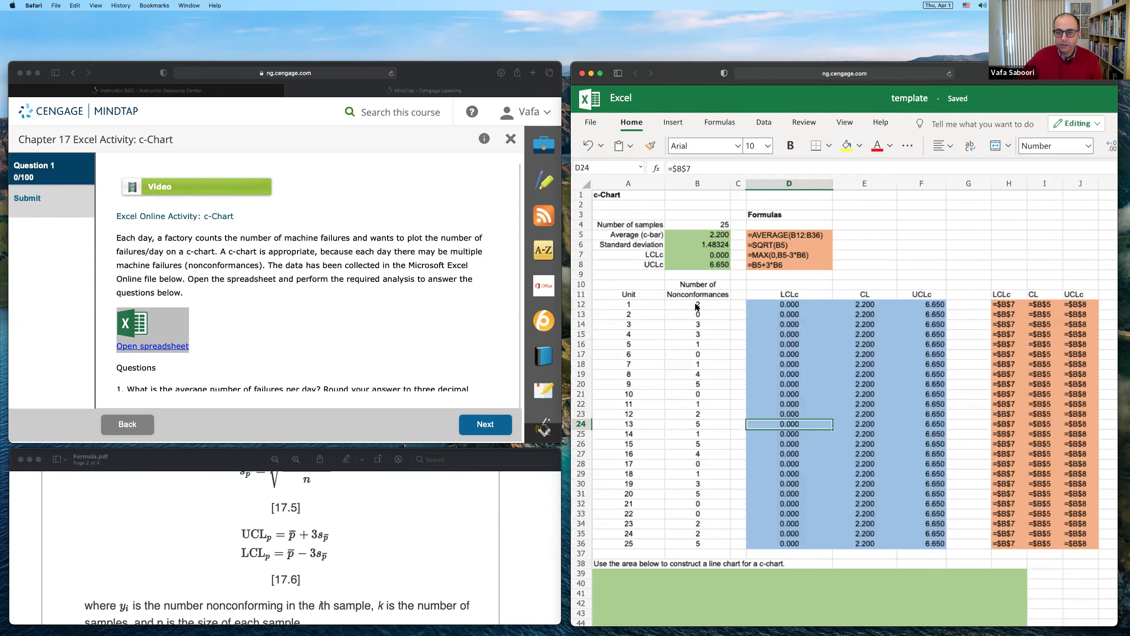
# Insert a line chart with markers from the data in B12:F36 and move it down toward the green chart area.
pyautogui.moveTo(697, 307); pyautogui.dragTo(932, 544)
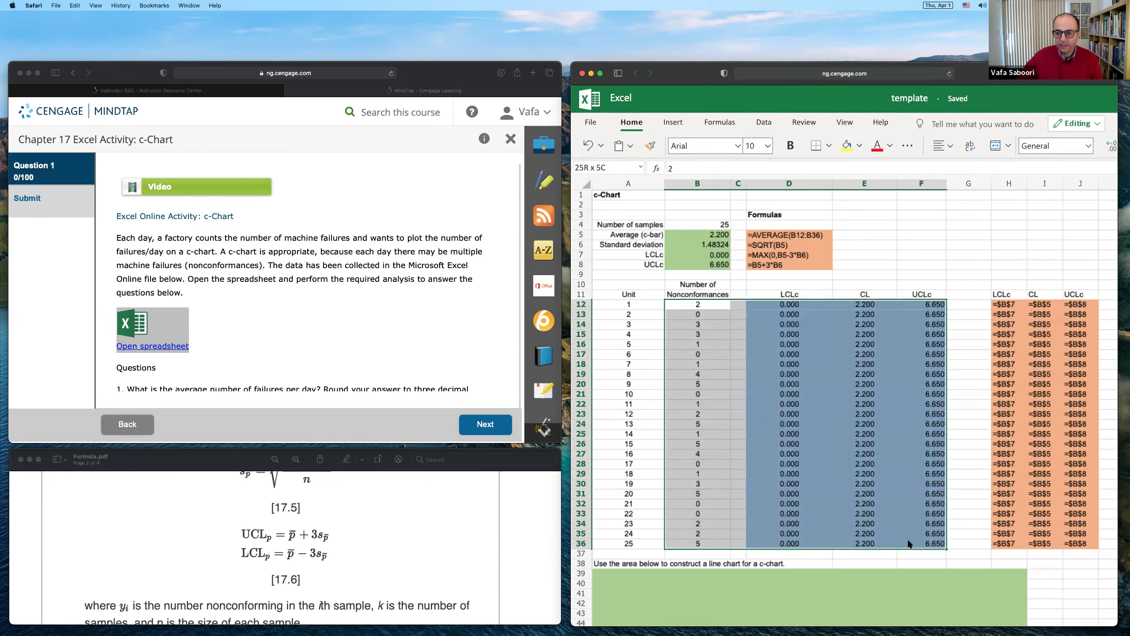
pyautogui.click(667, 124)
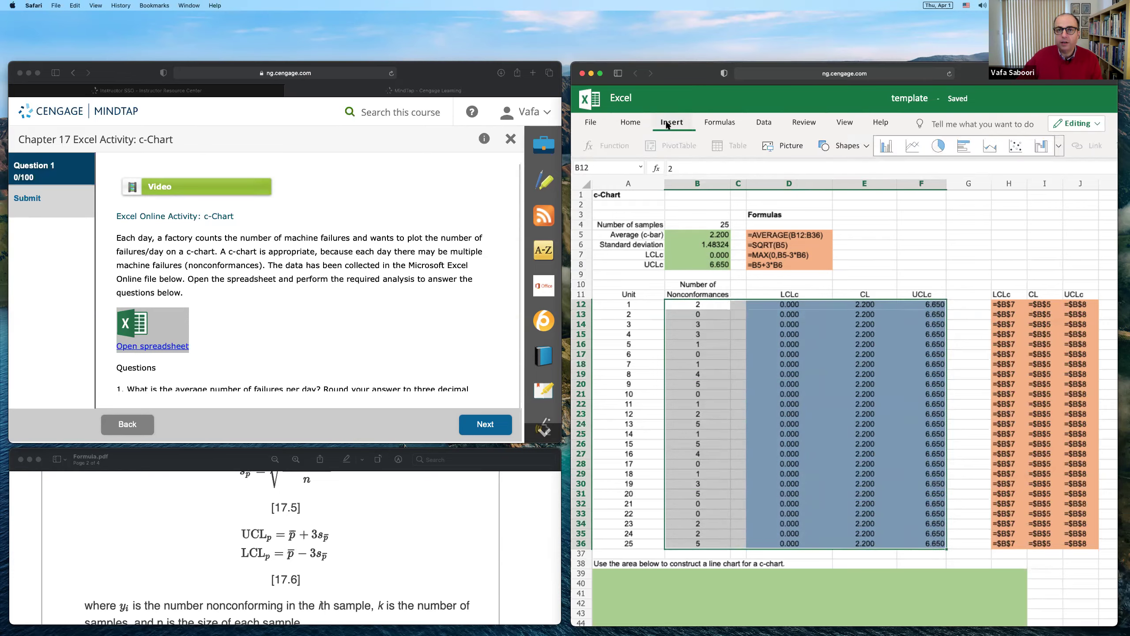
pyautogui.click(1059, 146)
pyautogui.click(949, 255)
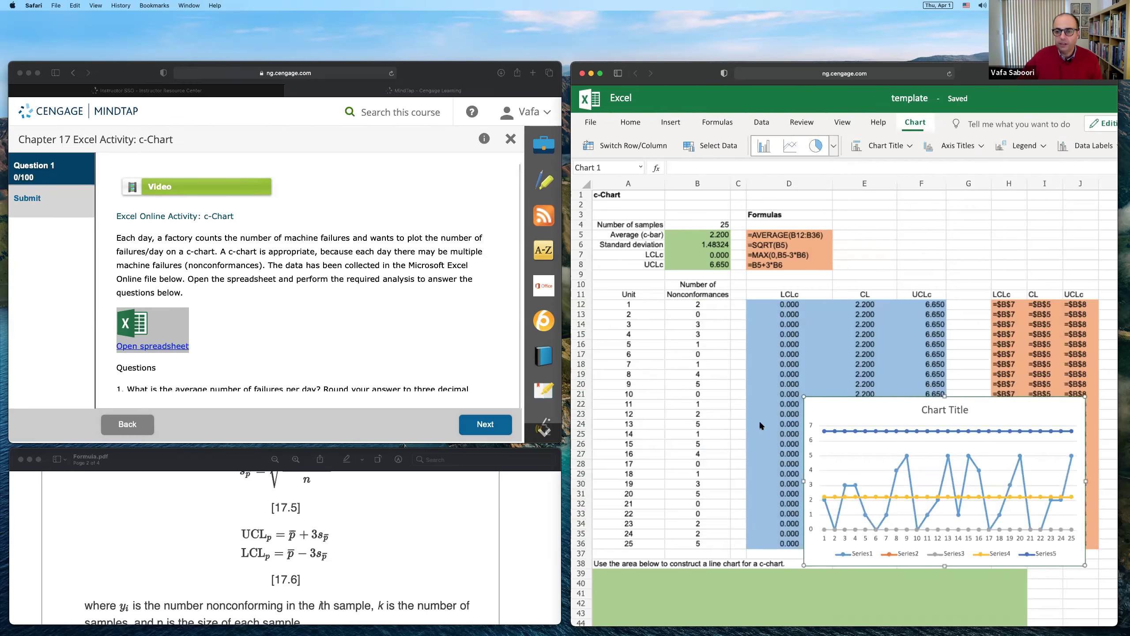
pyautogui.moveTo(883, 409); pyautogui.dragTo(760, 478)
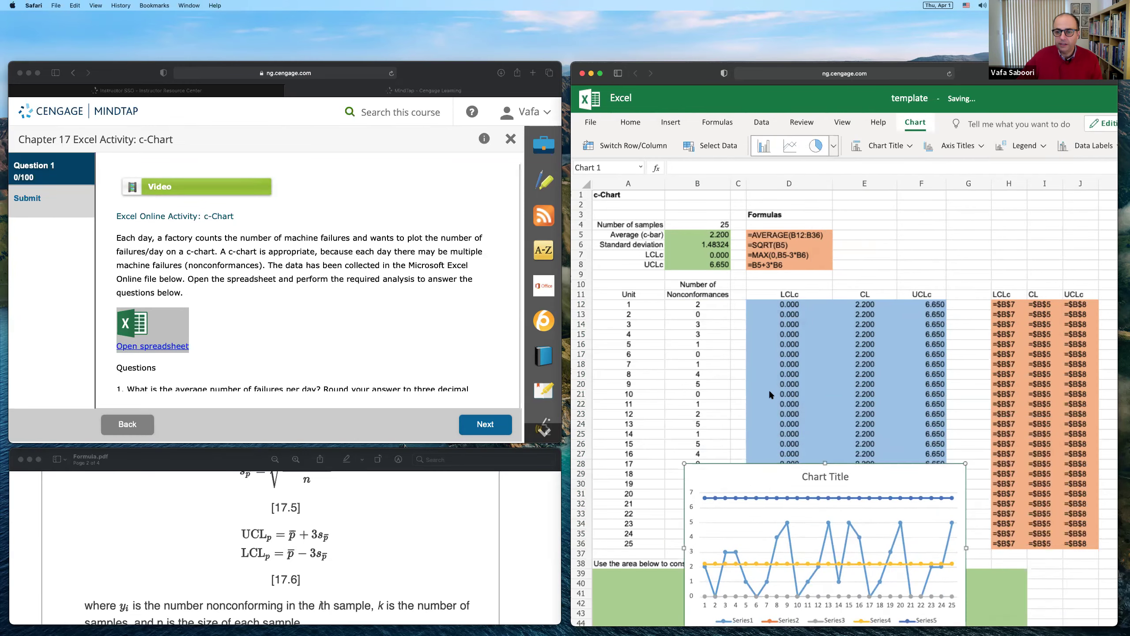
# Move the line chart into the green area below row 38, with its upper edge at about row 40.
pyautogui.scroll(-6, 768, 388)
pyautogui.scroll(3, 766, 328)
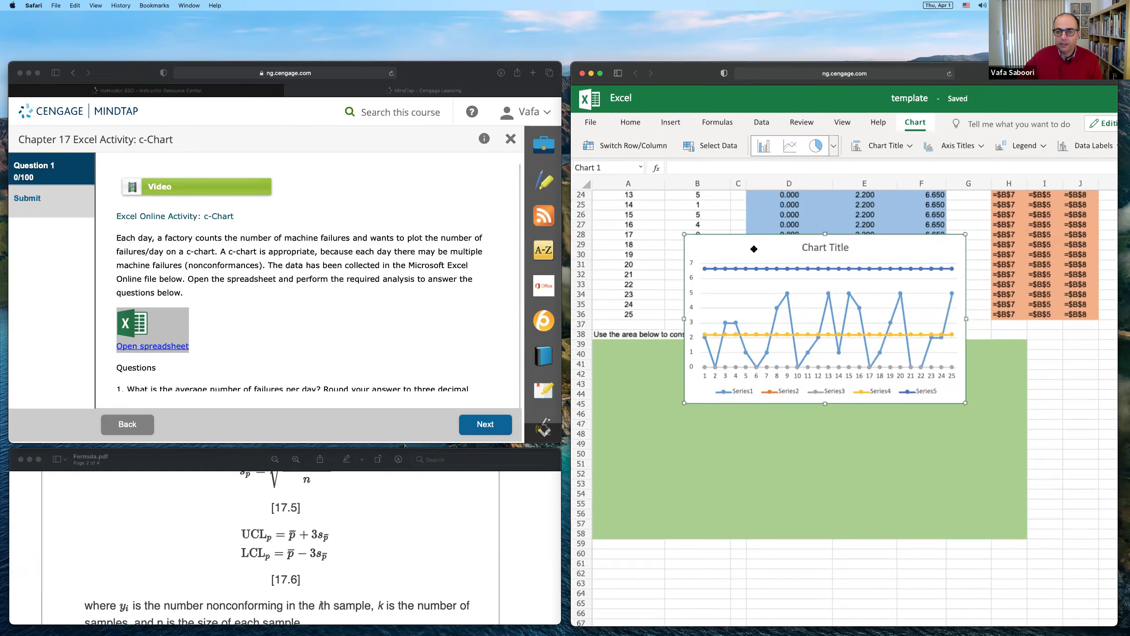
pyautogui.moveTo(754, 253); pyautogui.dragTo(666, 374)
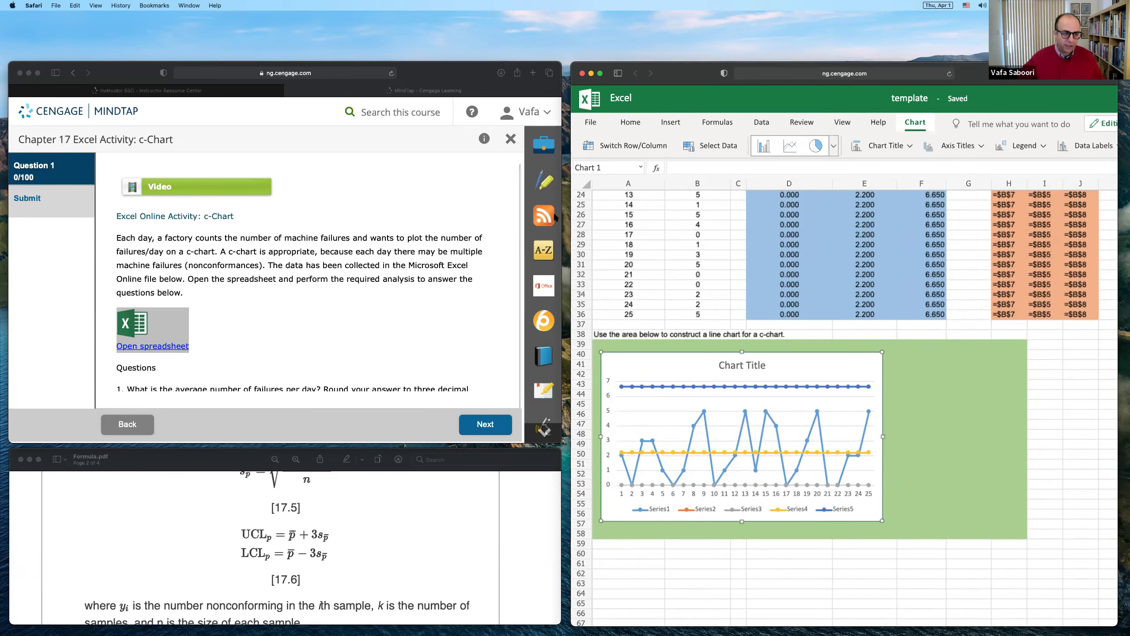
# Switch to MindTap, close the c-Chart Excel activity and go to the Chapter 17 Exploring Operations section of the course list.
pyautogui.click(510, 141)
pyautogui.click(510, 141)
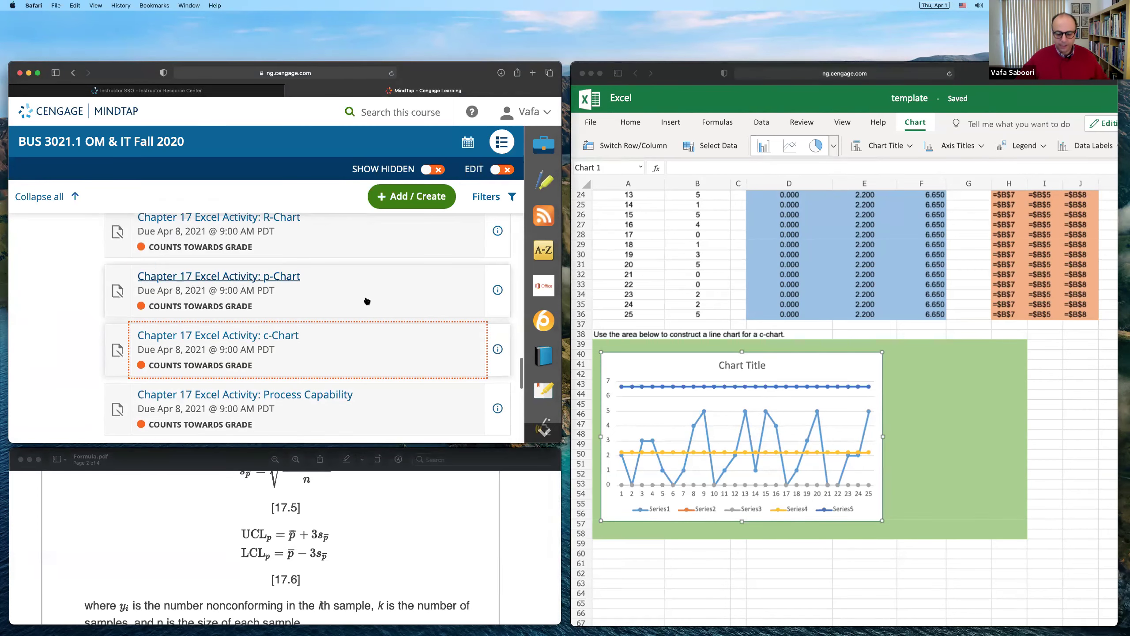
pyautogui.click(72, 309)
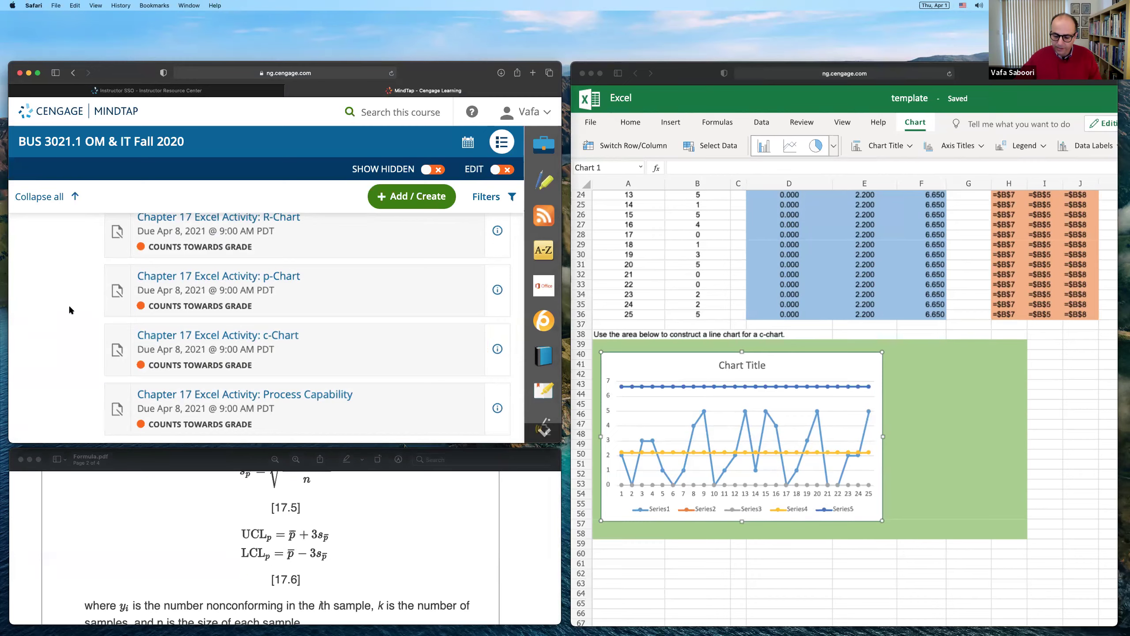
pyautogui.press('super+minus')
pyautogui.scroll(5, 90, 298)
pyautogui.scroll(6, 99, 293)
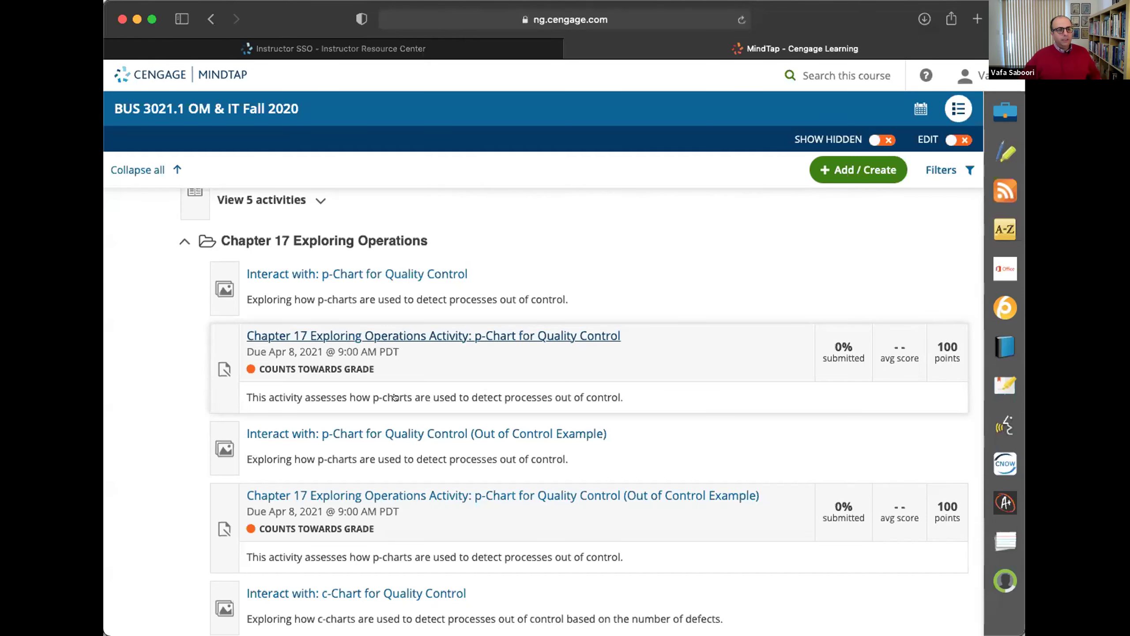
# Look through the Chapter 17 Exploring Operations items and open "Interact with: p-Chart for Quality Control".
pyautogui.scroll(-2, 296, 319)
pyautogui.scroll(-5, 296, 320)
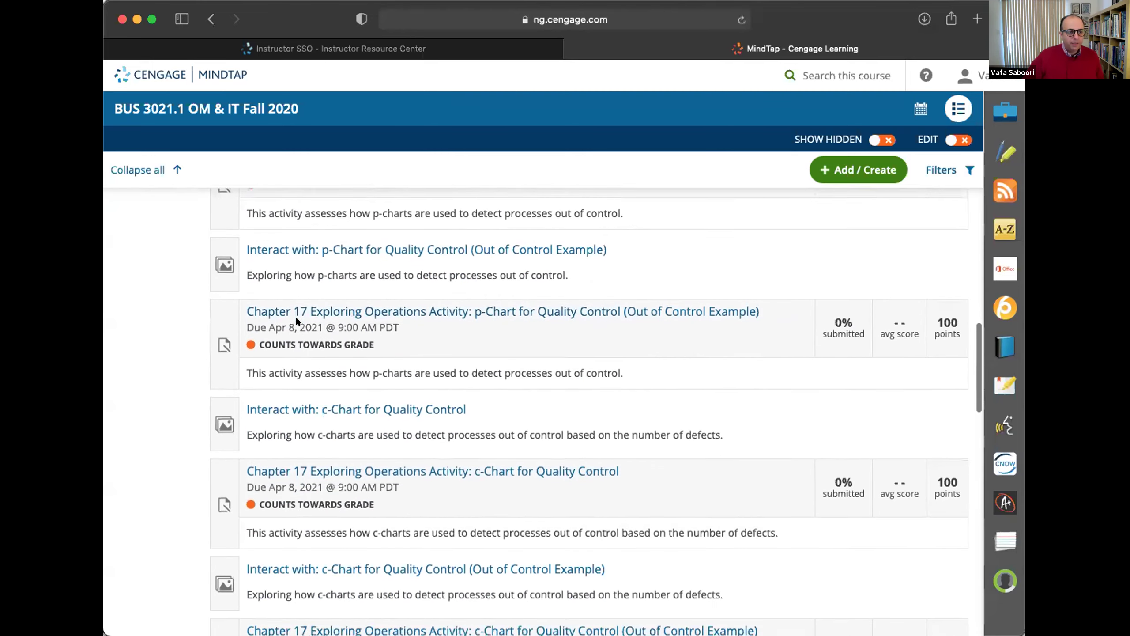
pyautogui.scroll(1, 296, 314)
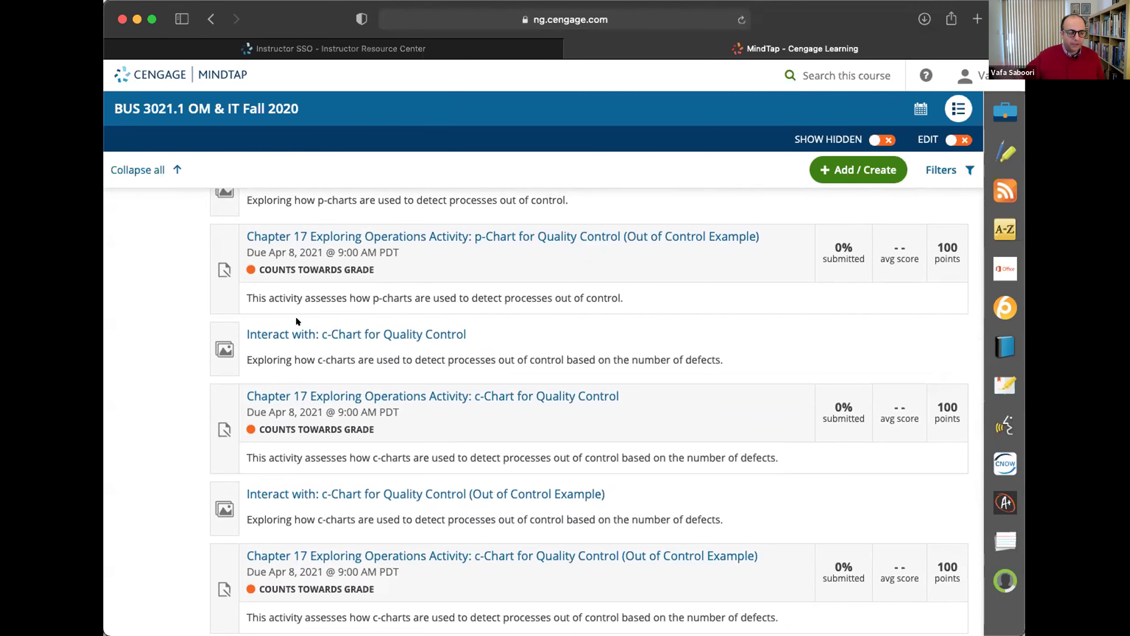
pyautogui.scroll(9, 297, 321)
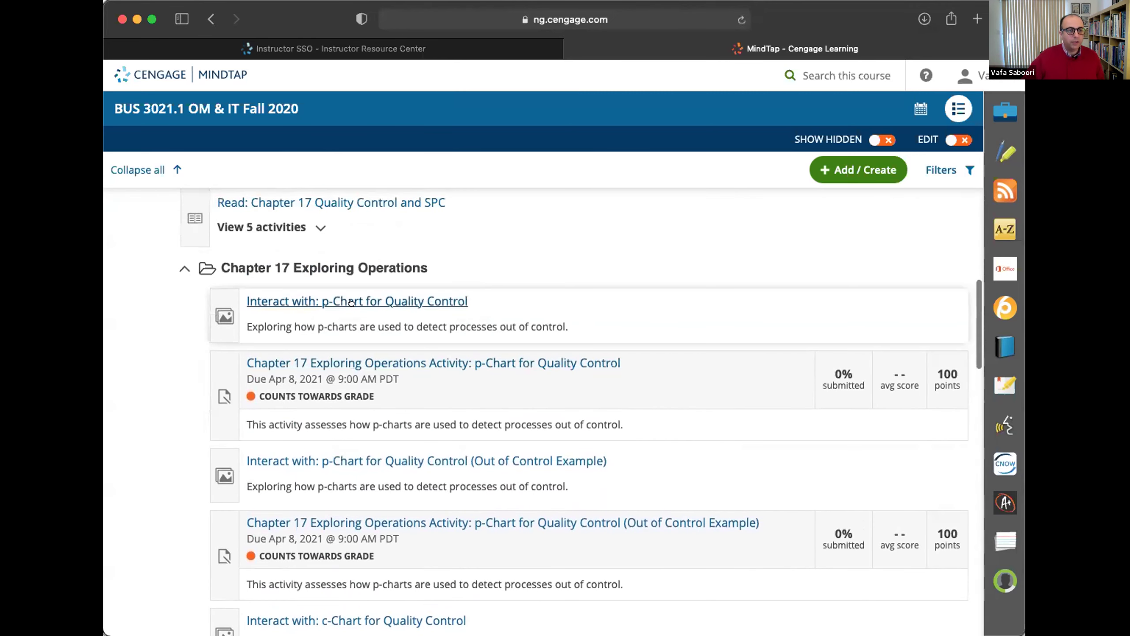
pyautogui.click(313, 301)
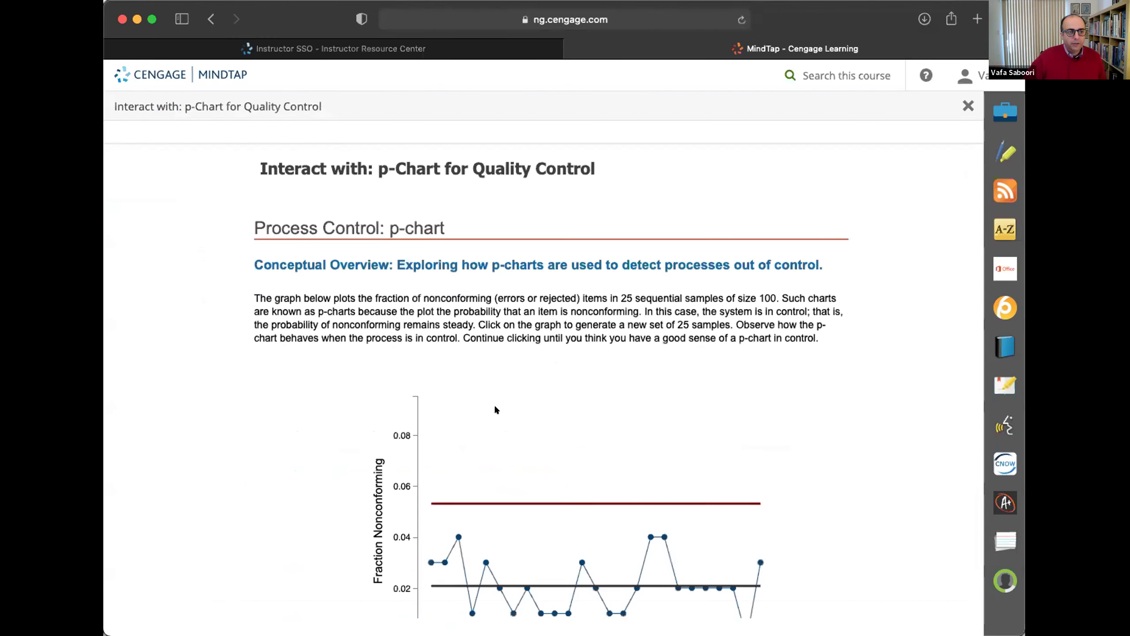
# Generate several new sets of 25 samples on the in-control p-chart to observe how it behaves.
pyautogui.scroll(-4, 494, 405)
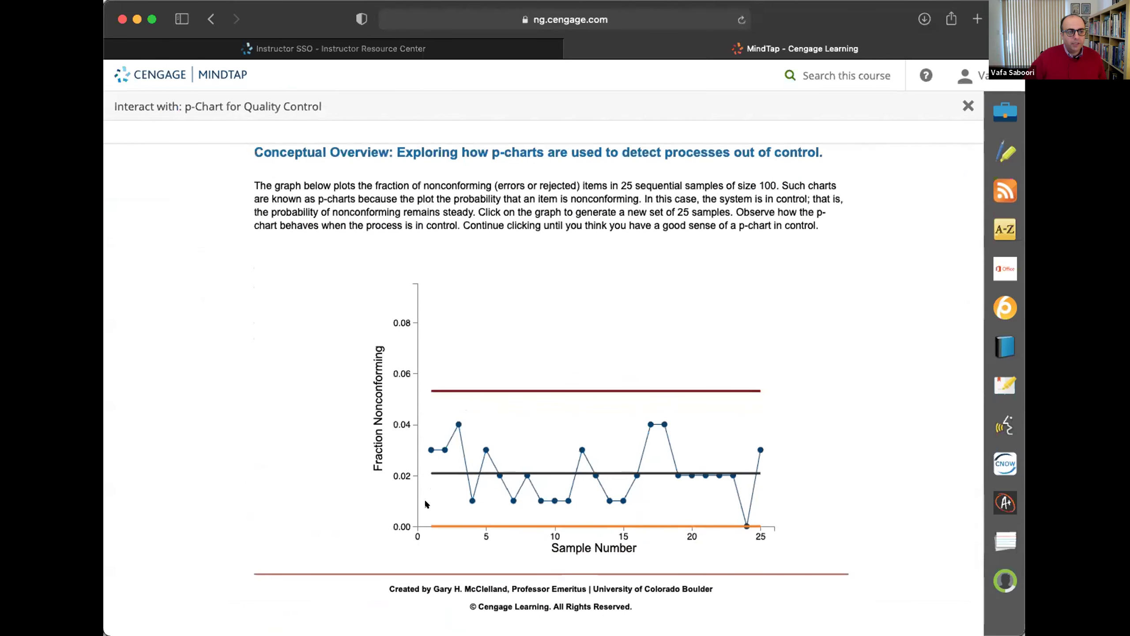
pyautogui.click(530, 430)
pyautogui.click(530, 429)
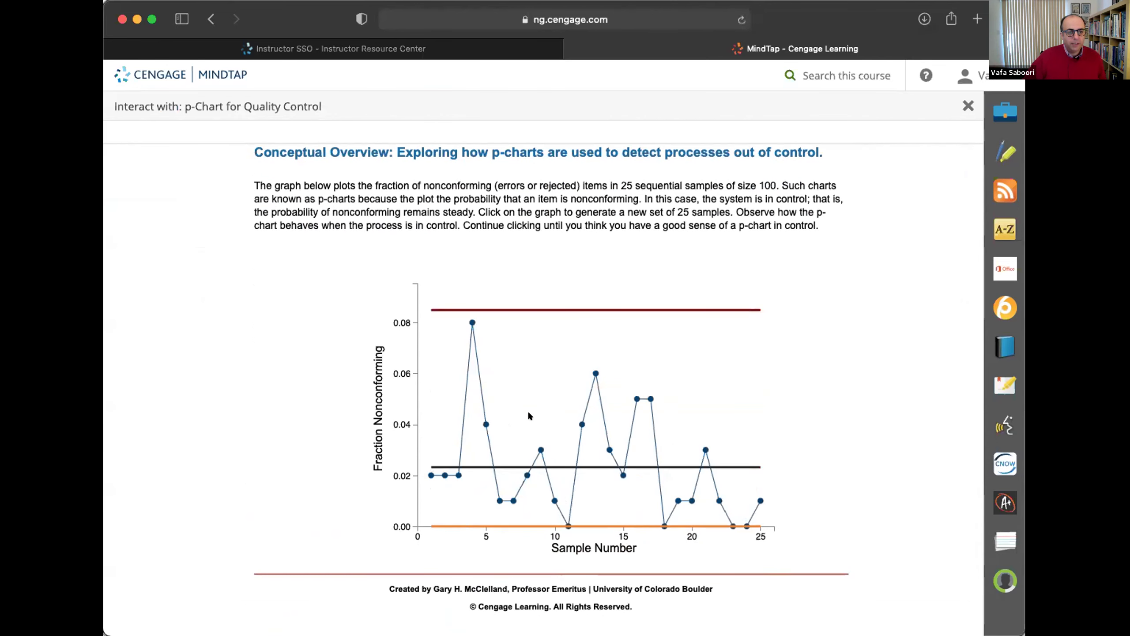
pyautogui.click(529, 413)
pyautogui.click(508, 412)
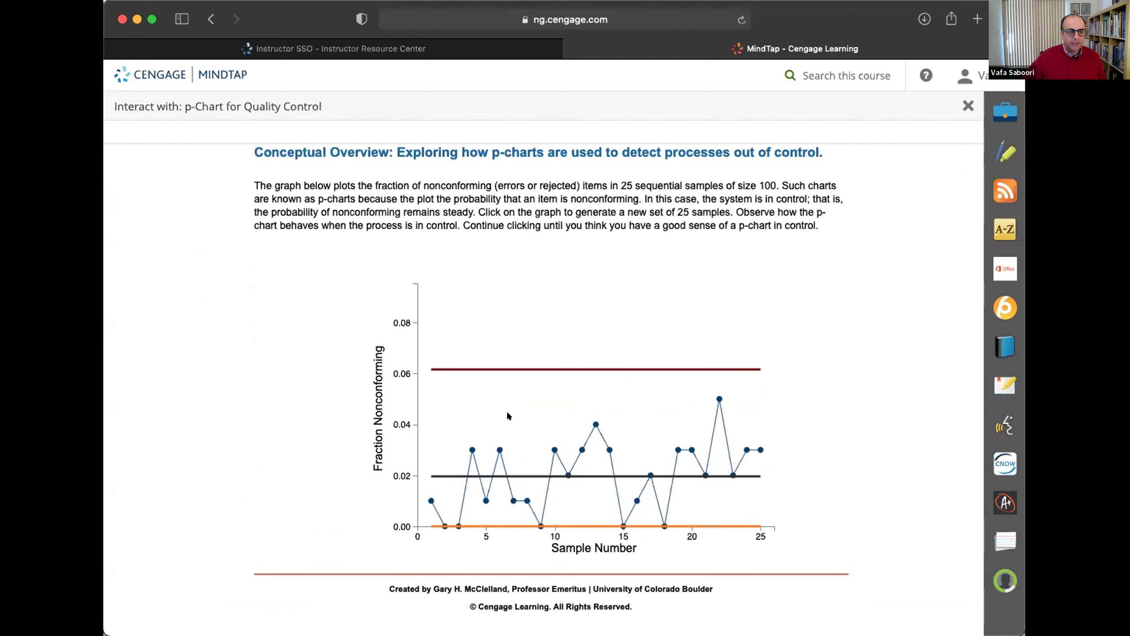
pyautogui.click(509, 414)
pyautogui.click(508, 414)
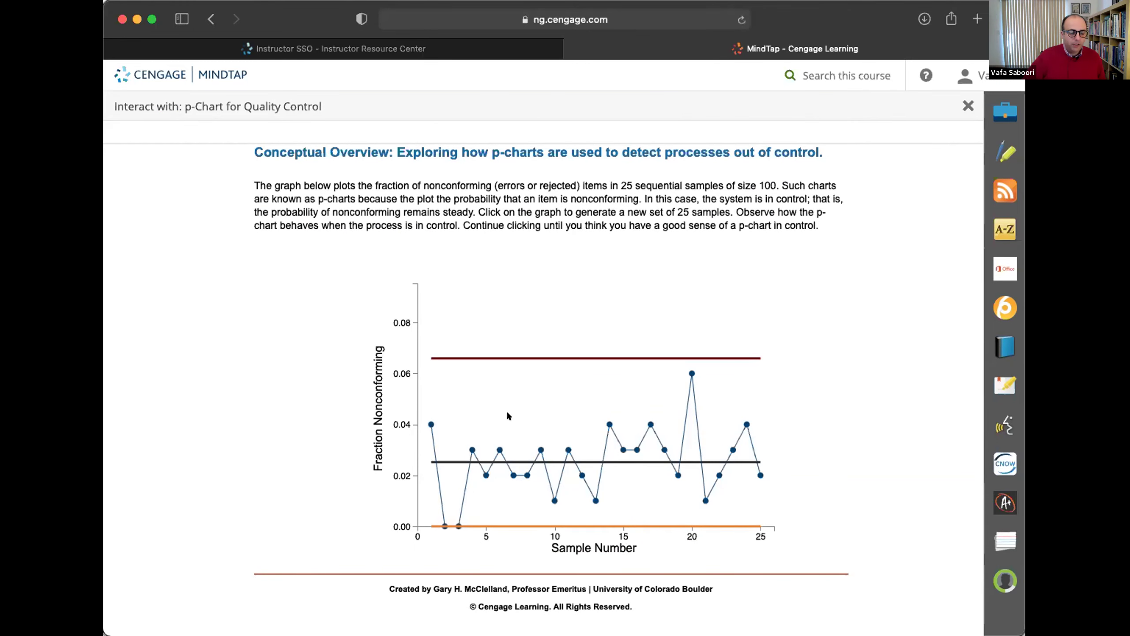
pyautogui.scroll(-2, 508, 416)
pyautogui.scroll(2, 508, 413)
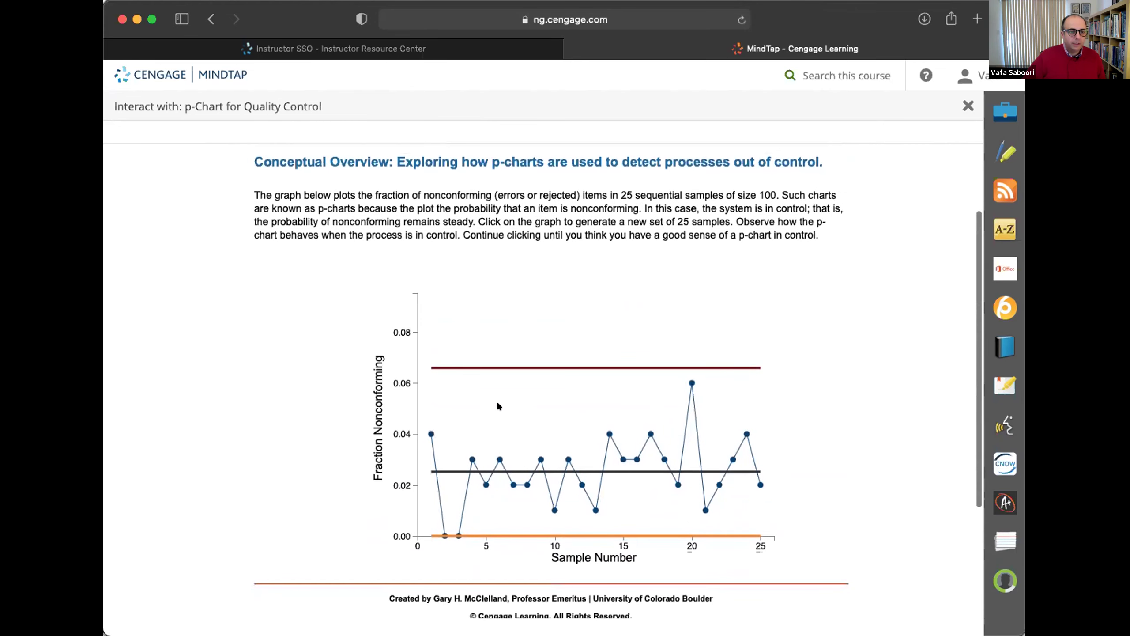
pyautogui.click(498, 405)
pyautogui.click(497, 405)
pyautogui.click(497, 401)
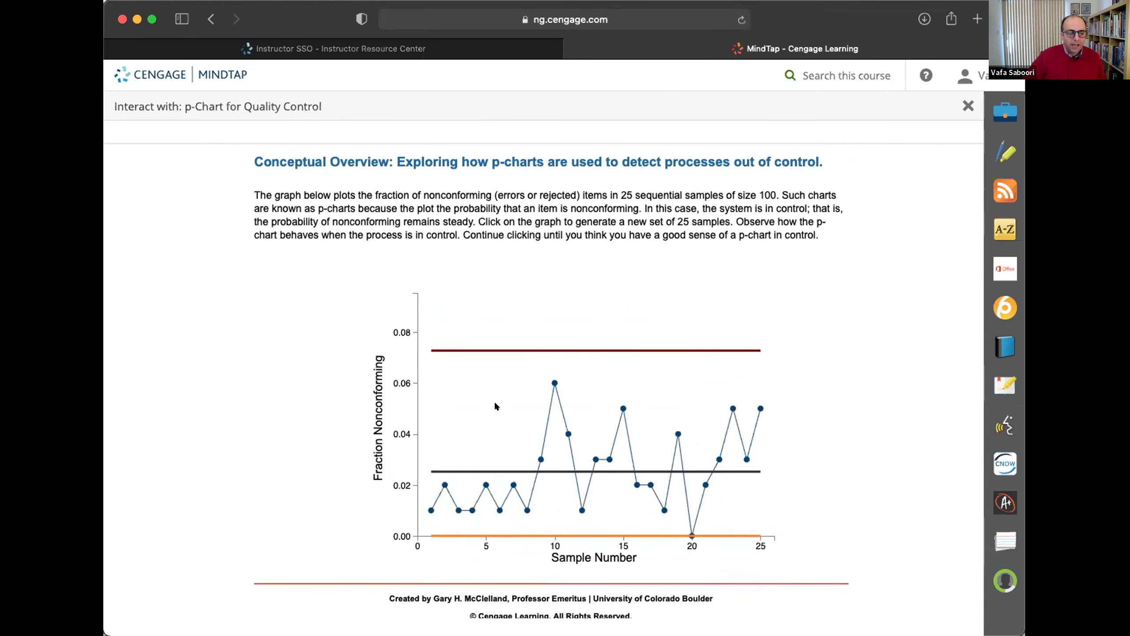
pyautogui.click(495, 401)
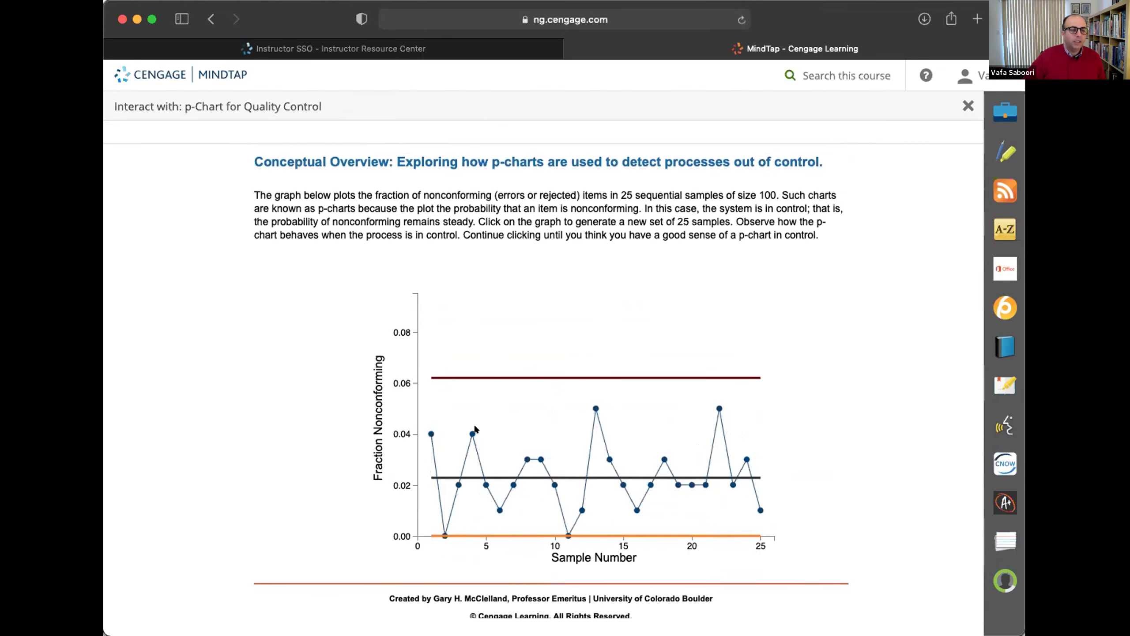
# Close the p-chart interactive and open "Interact with: p-Chart for Quality Control (Out of Control Example)".
pyautogui.click(969, 106)
pyautogui.scroll(-2, 605, 242)
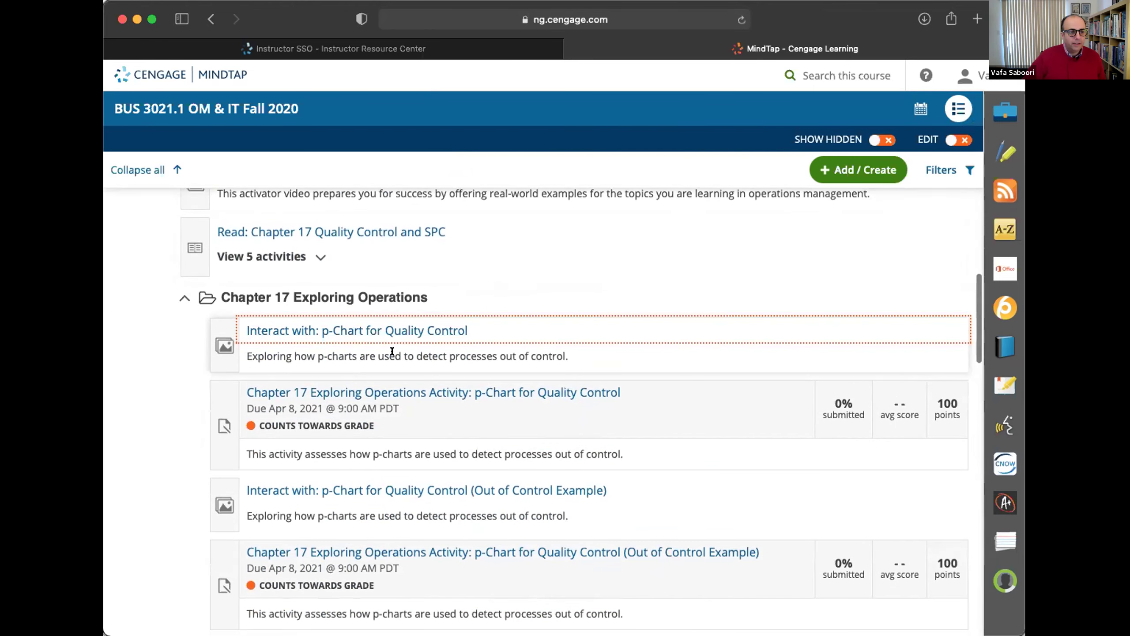
pyautogui.scroll(-1, 392, 351)
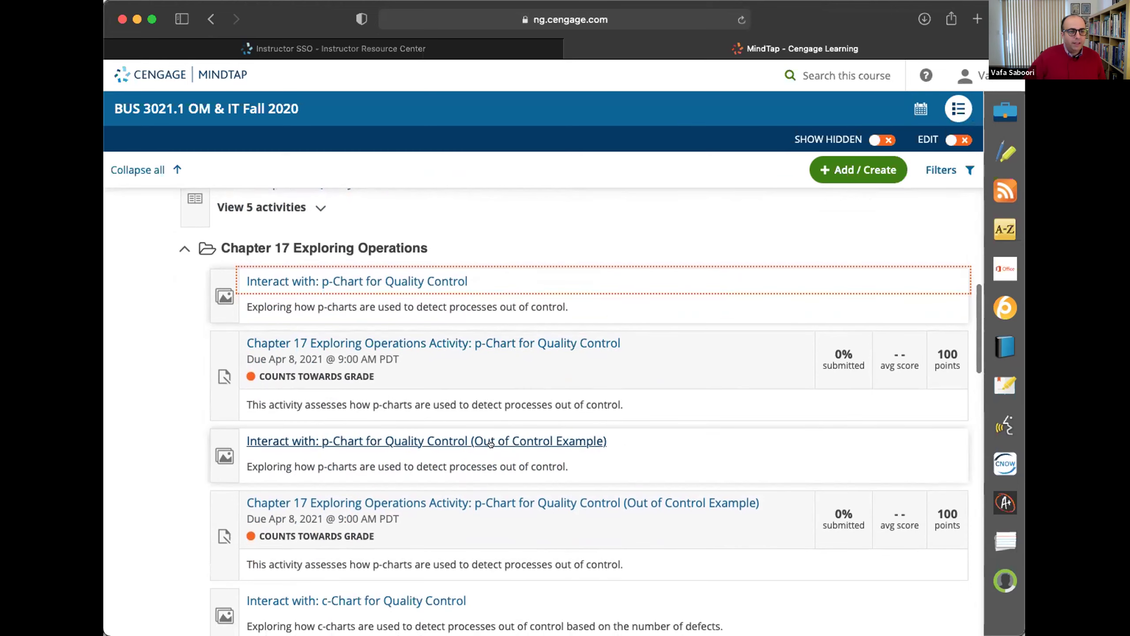
pyautogui.click(467, 441)
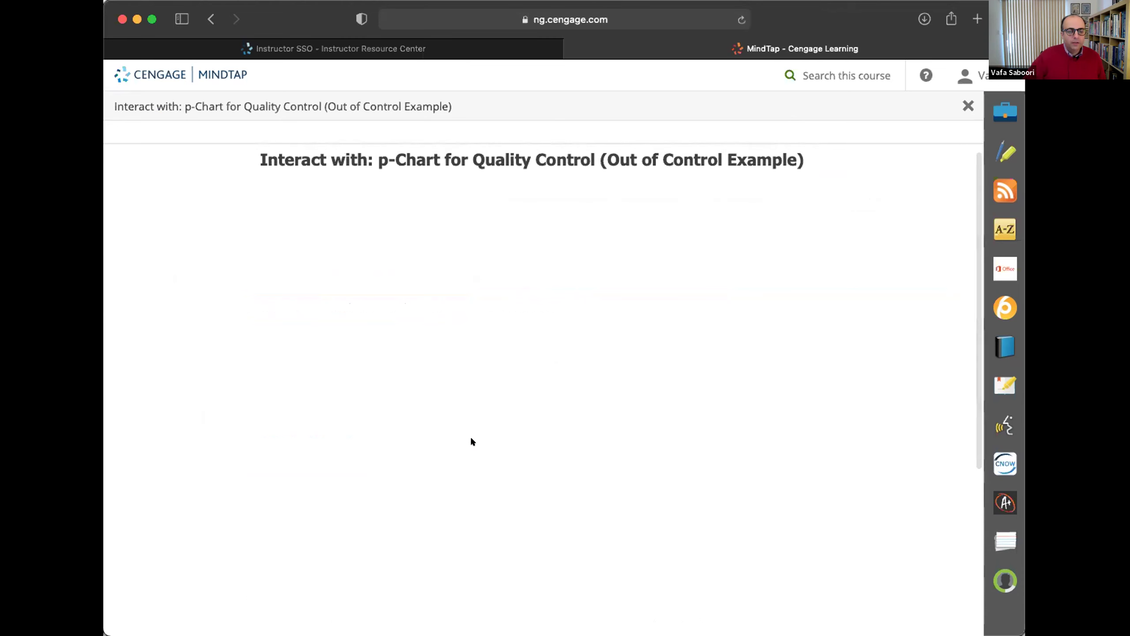
# Generate new sample sets on the out-of-control p-chart and examine the second half of the samples for signs of a shift.
pyautogui.scroll(-2, 494, 425)
pyautogui.click(546, 407)
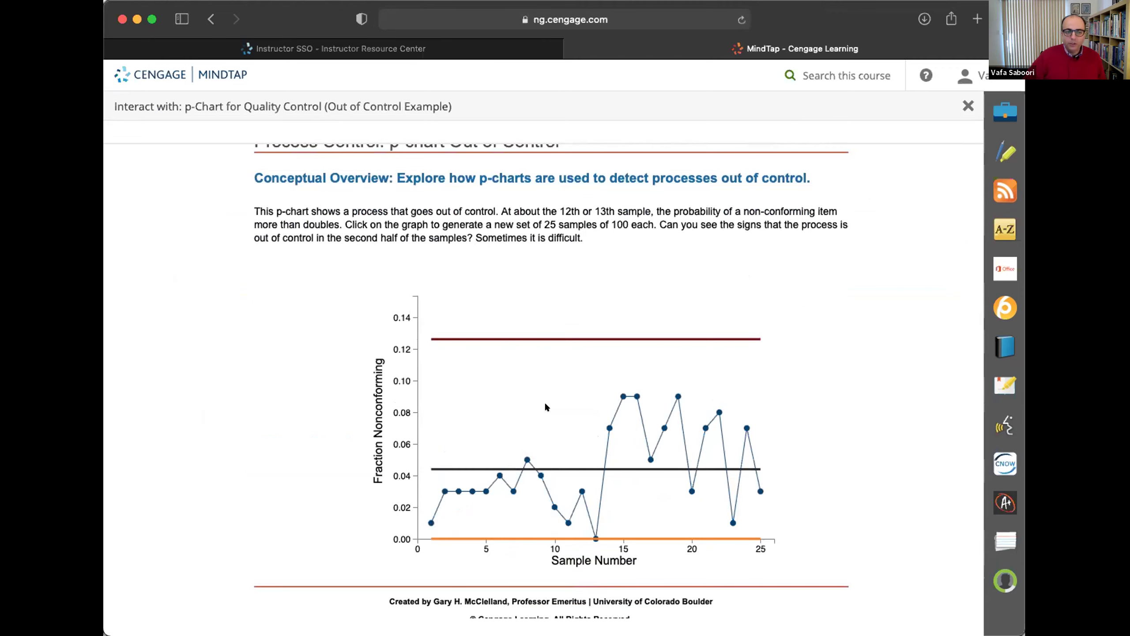
pyautogui.click(546, 405)
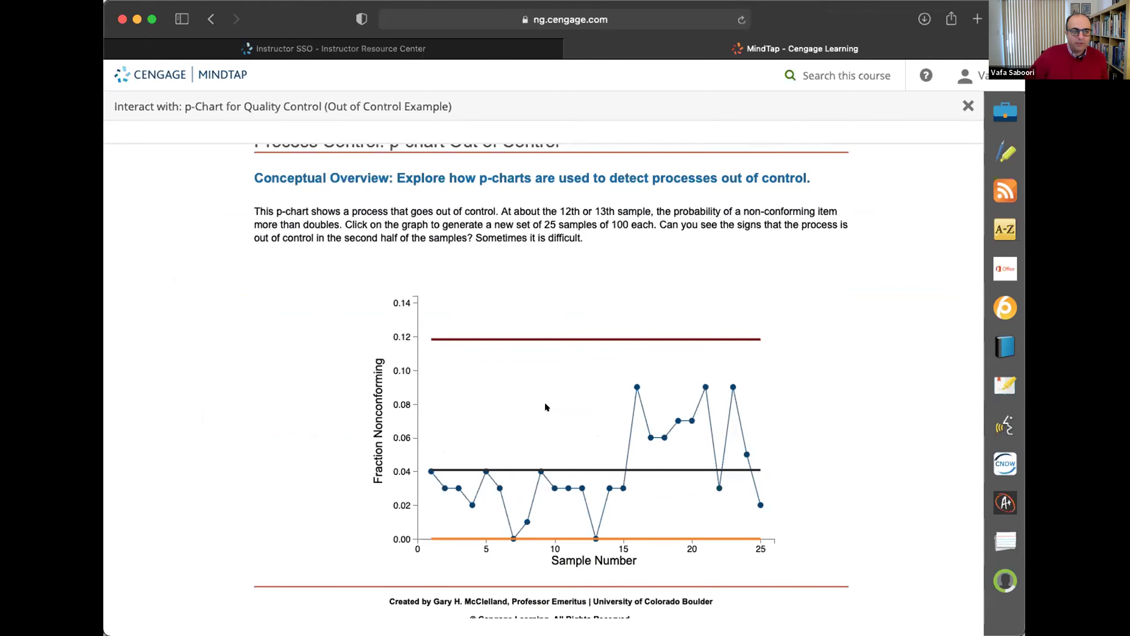
pyautogui.scroll(-1, 554, 363)
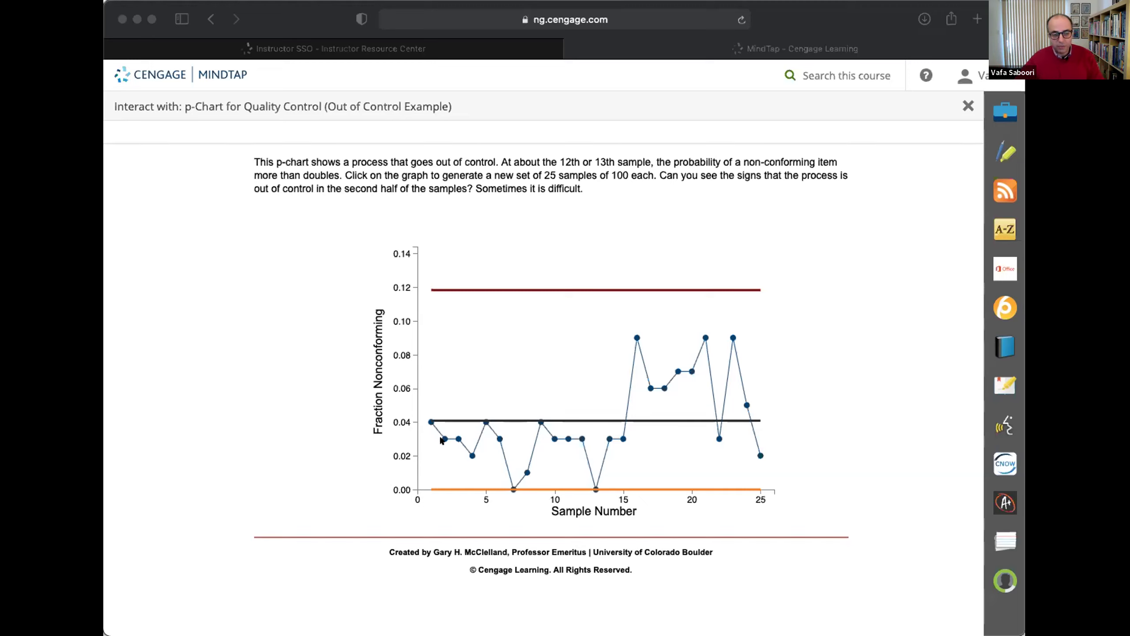
pyautogui.scroll(-2, 440, 437)
pyautogui.scroll(5, 440, 437)
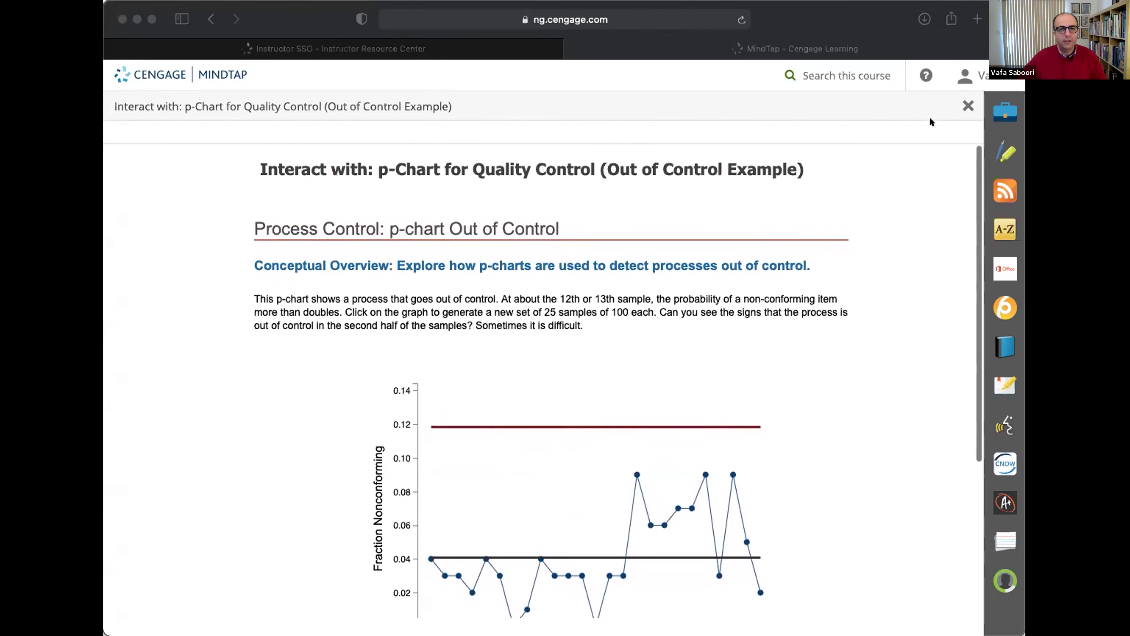
# Close the out-of-control p-chart example and open "Interact with: c-Chart for Quality Control".
pyautogui.click(968, 106)
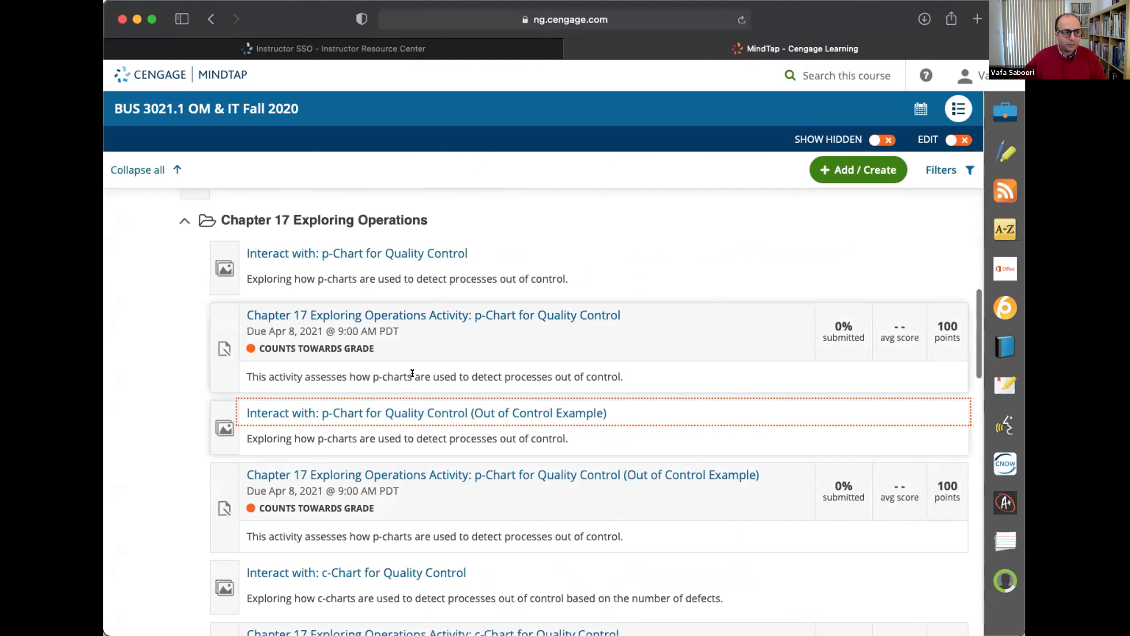
pyautogui.scroll(-3, 487, 424)
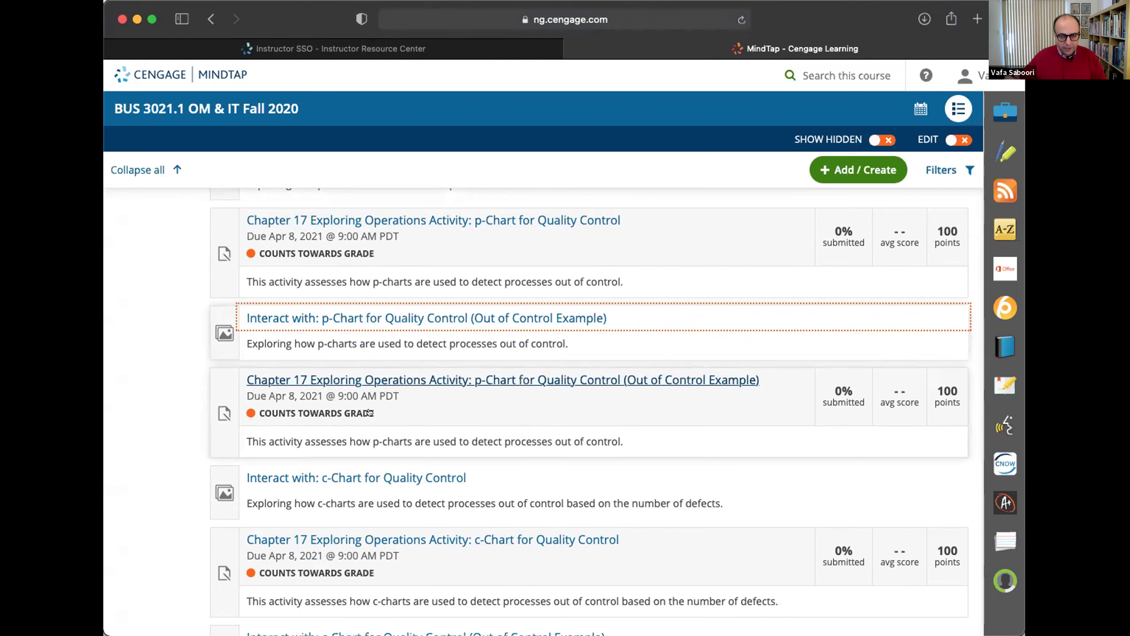
pyautogui.scroll(-3, 301, 422)
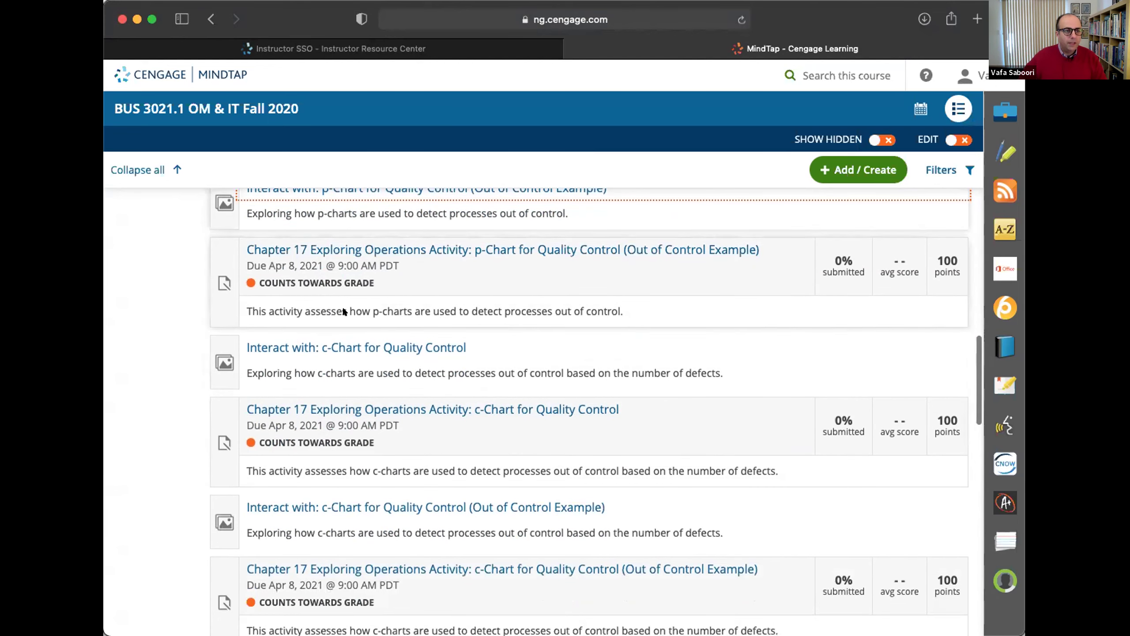
pyautogui.click(375, 348)
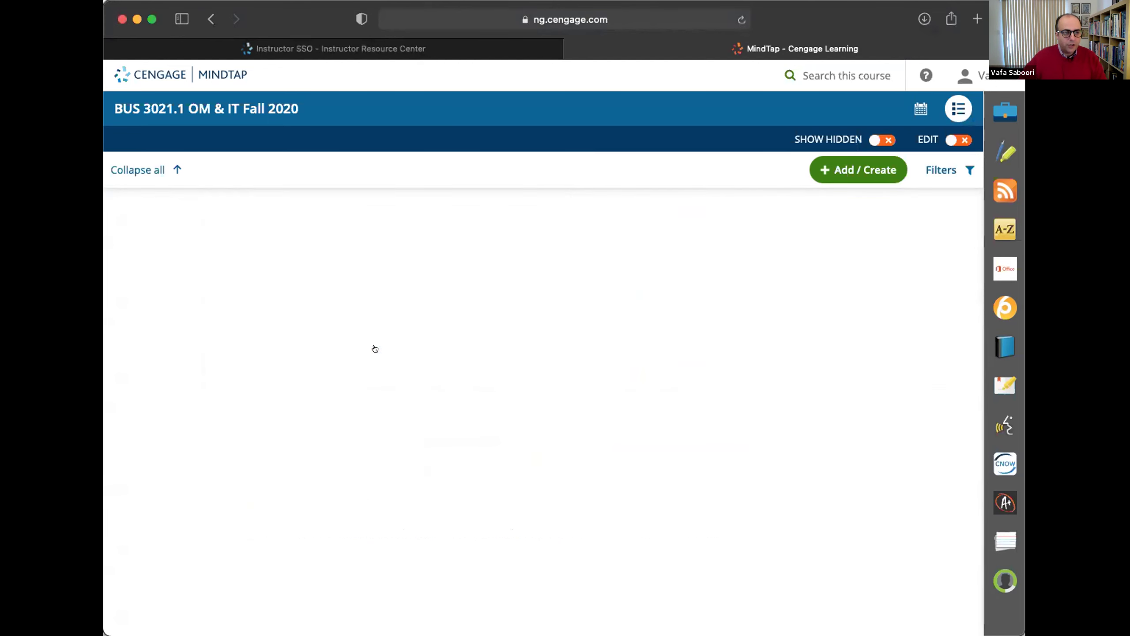
# Generate several new sample sets on the in-control c-chart of daily machine failures to compare the number of defects with the control limits.
pyautogui.scroll(-3, 565, 416)
pyautogui.click(566, 415)
pyautogui.click(578, 397)
pyautogui.click(578, 396)
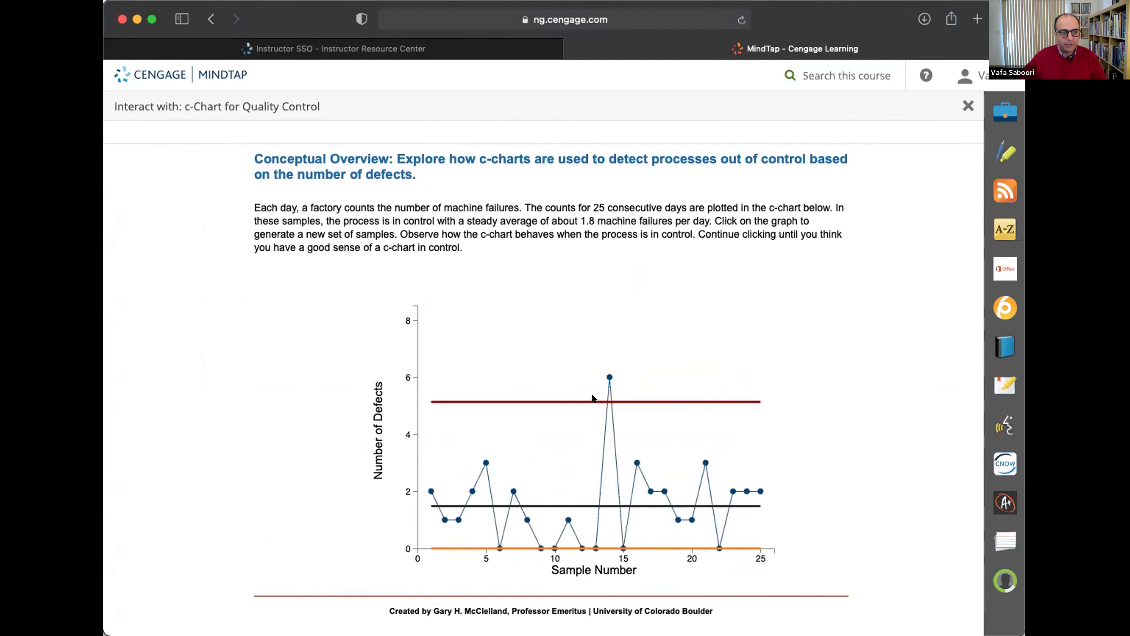
pyautogui.click(579, 395)
pyautogui.click(569, 401)
pyautogui.click(586, 402)
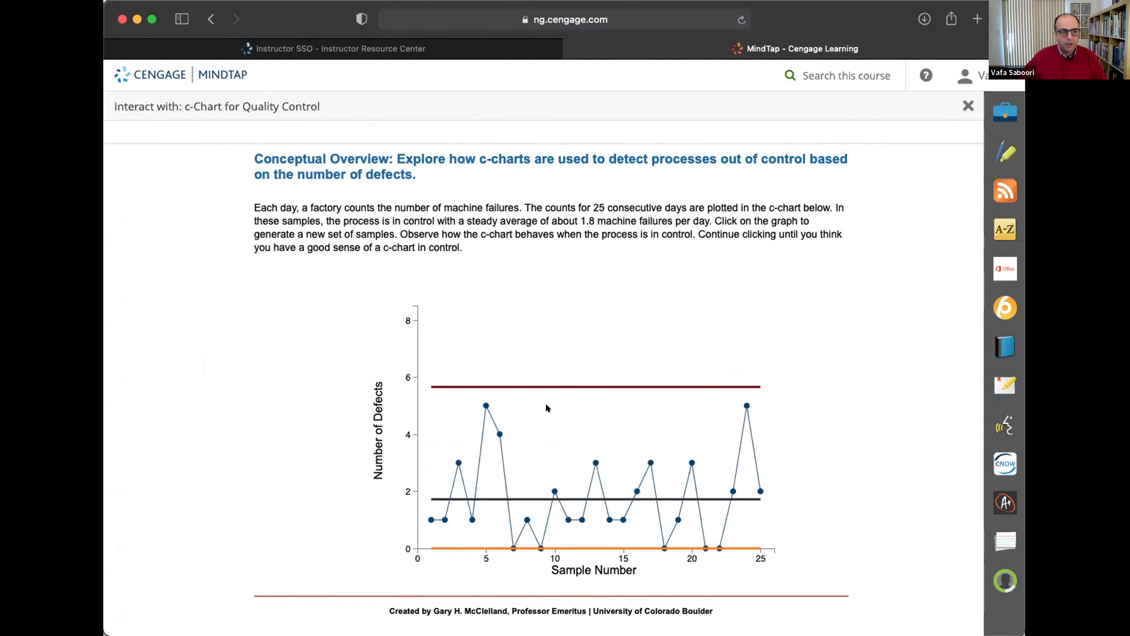
pyautogui.click(542, 409)
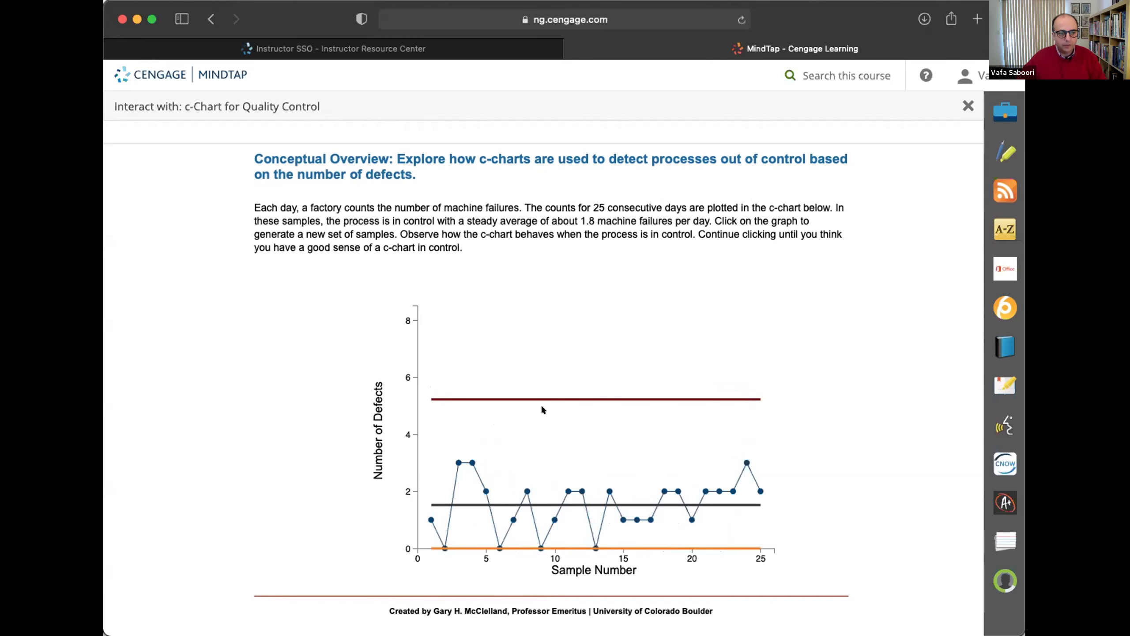
pyautogui.scroll(-2, 543, 409)
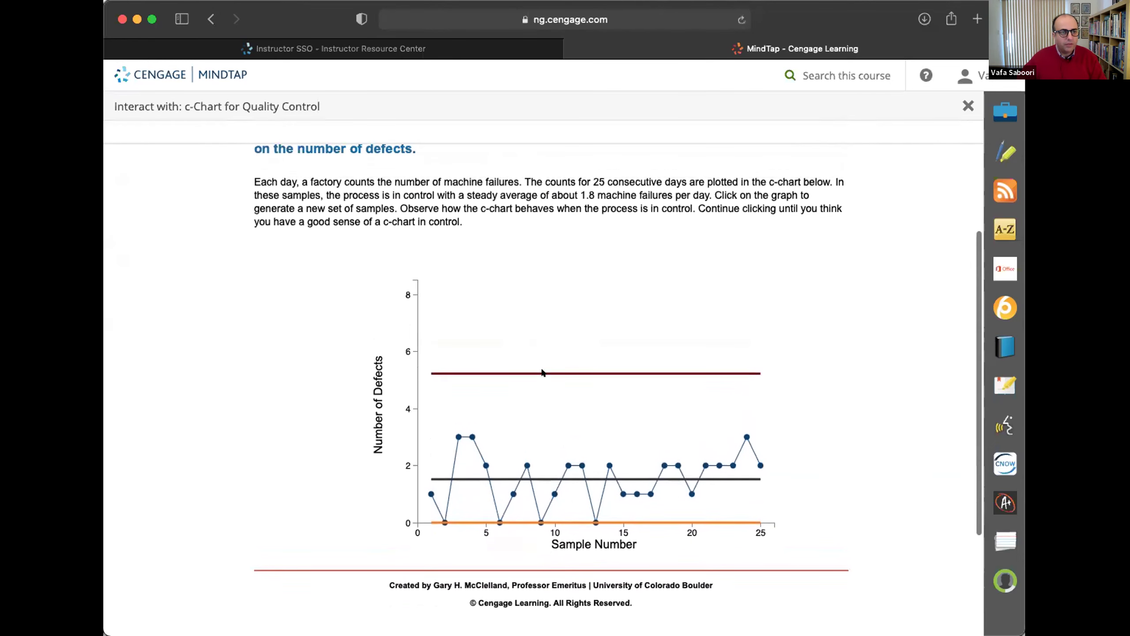
pyautogui.scroll(-4, 617, 266)
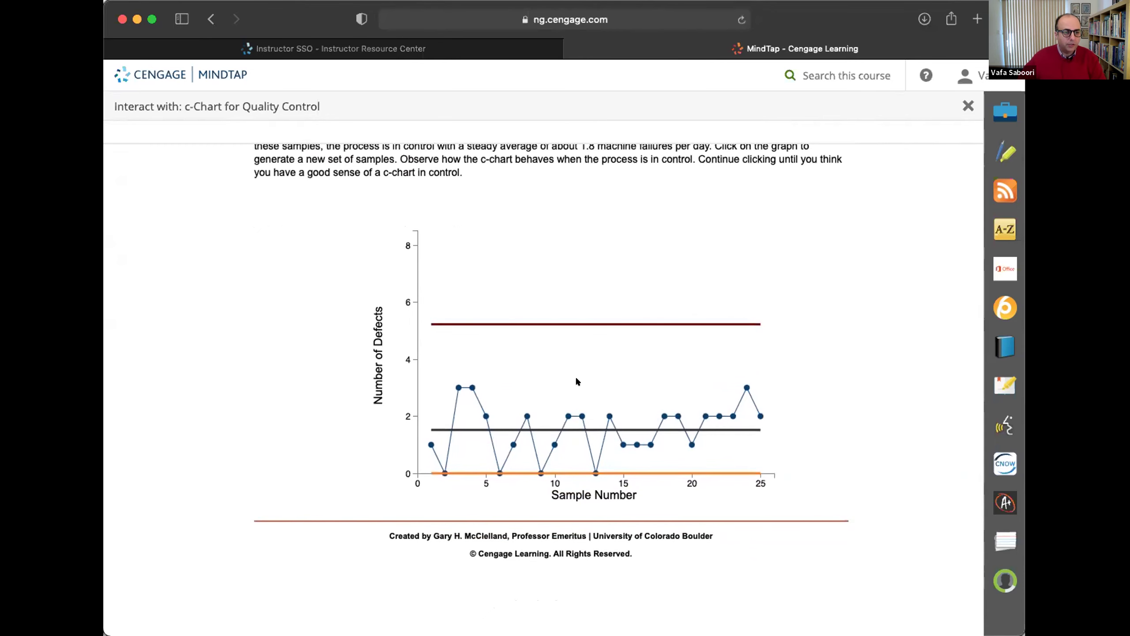
pyautogui.click(576, 381)
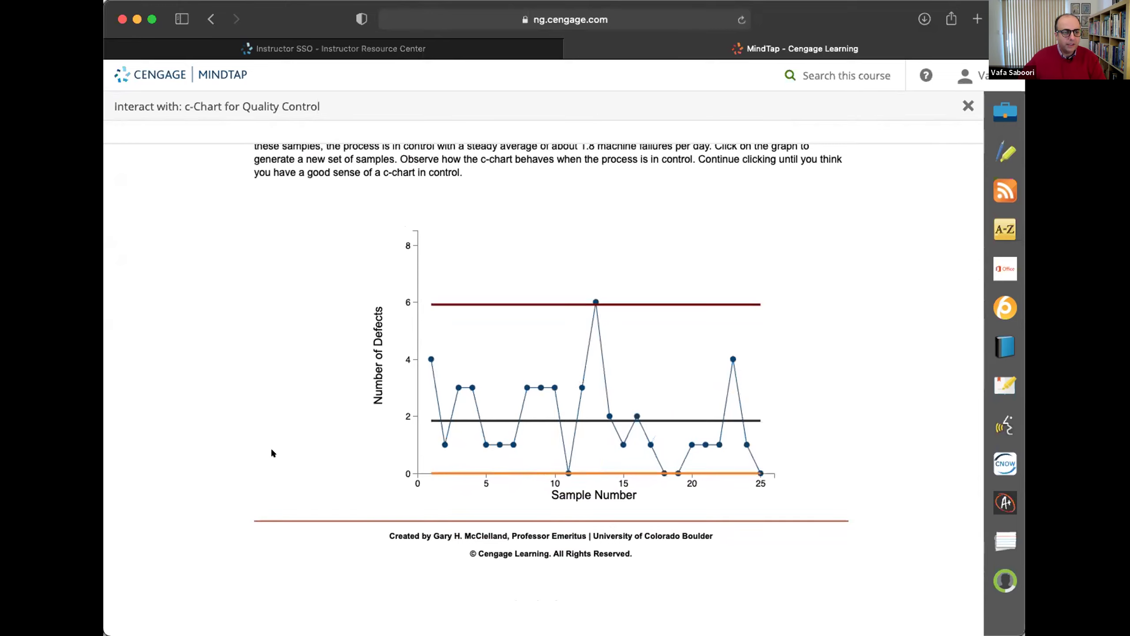